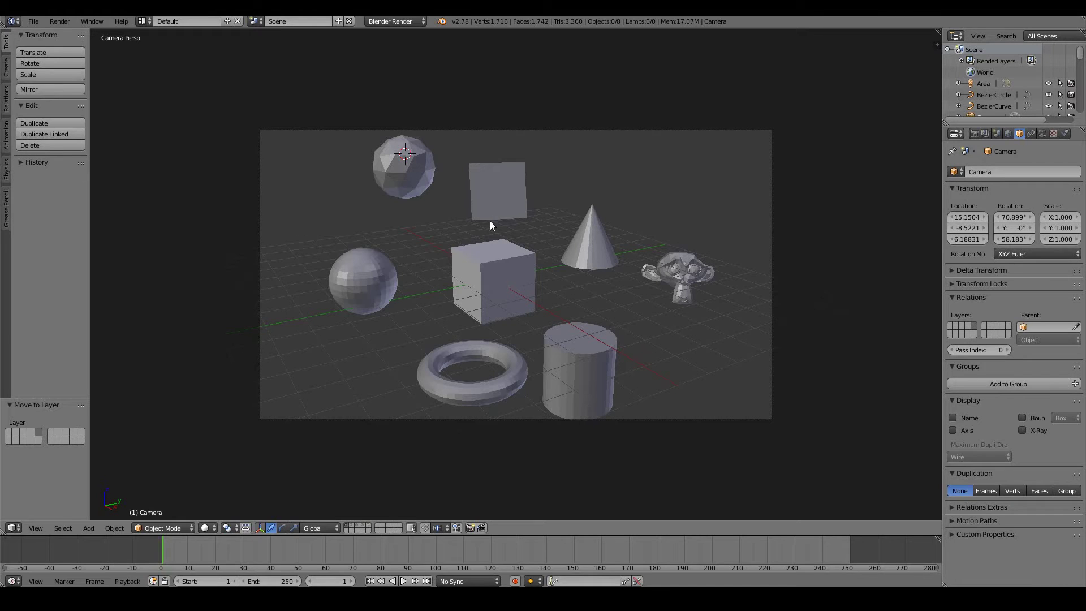
# Show the curves layer and select the wavy NURBS path, then the Bezier circle.
pyautogui.click(351, 527)
pyautogui.rightClick(563, 282)
pyautogui.click(1043, 134)
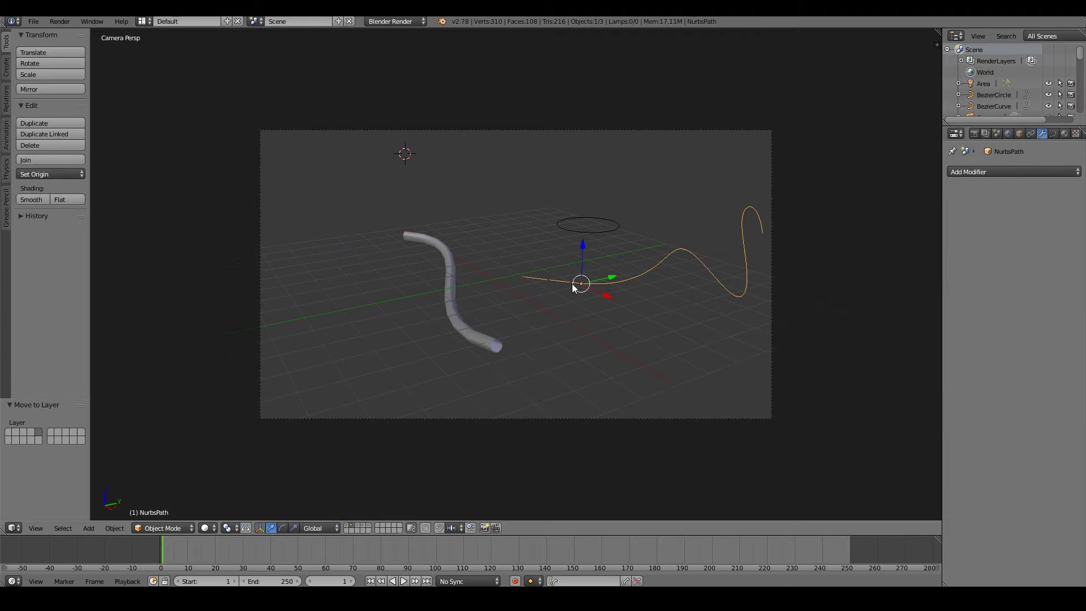
pyautogui.rightClick(588, 224)
# Step through the metaball, text, lamp-and-camera and mesh layers, returning to camera view.
pyautogui.press('3')
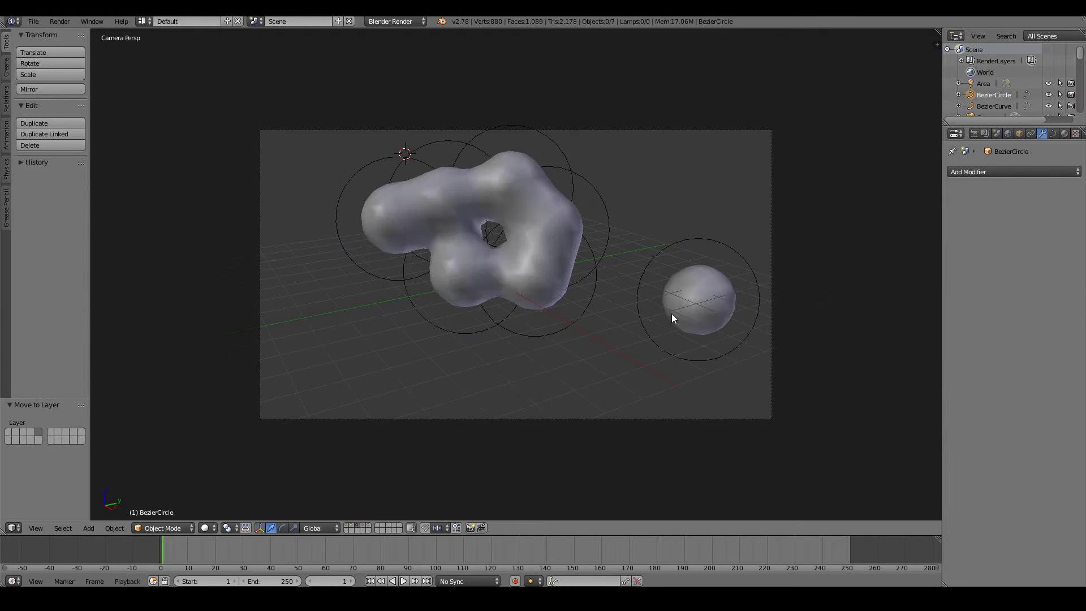
pyautogui.click(362, 527)
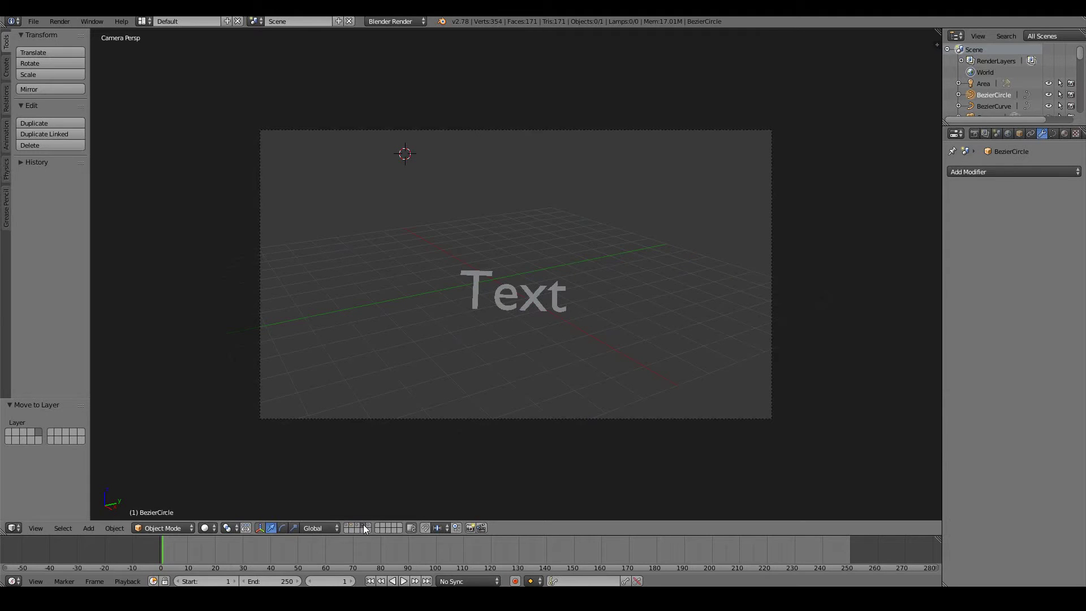
pyautogui.click(366, 524)
pyautogui.moveTo(638, 165); pyautogui.dragTo(549, 223, button='middle')
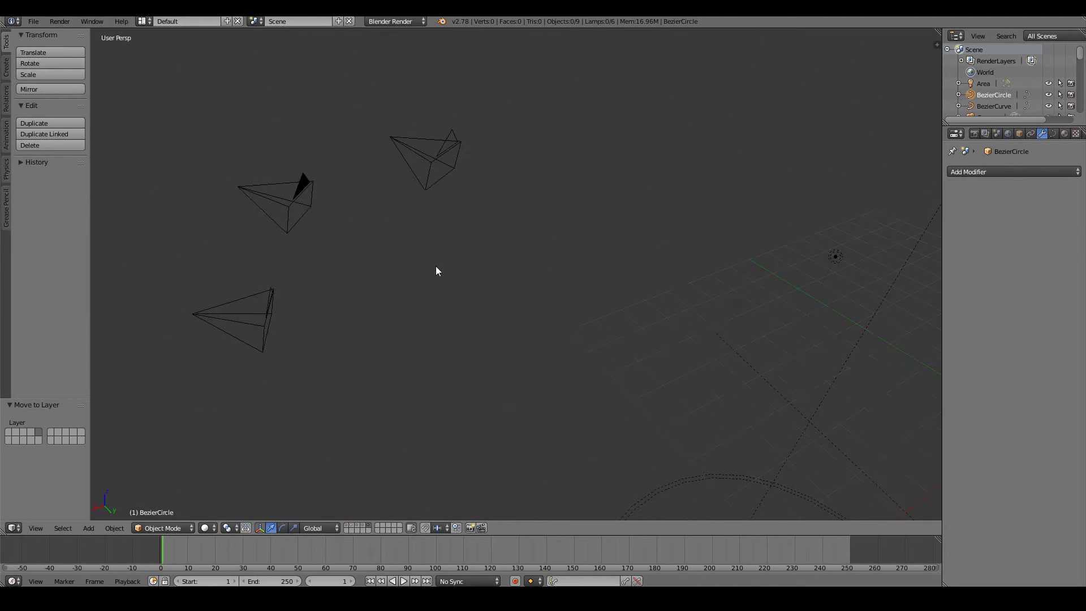
pyautogui.click(347, 524)
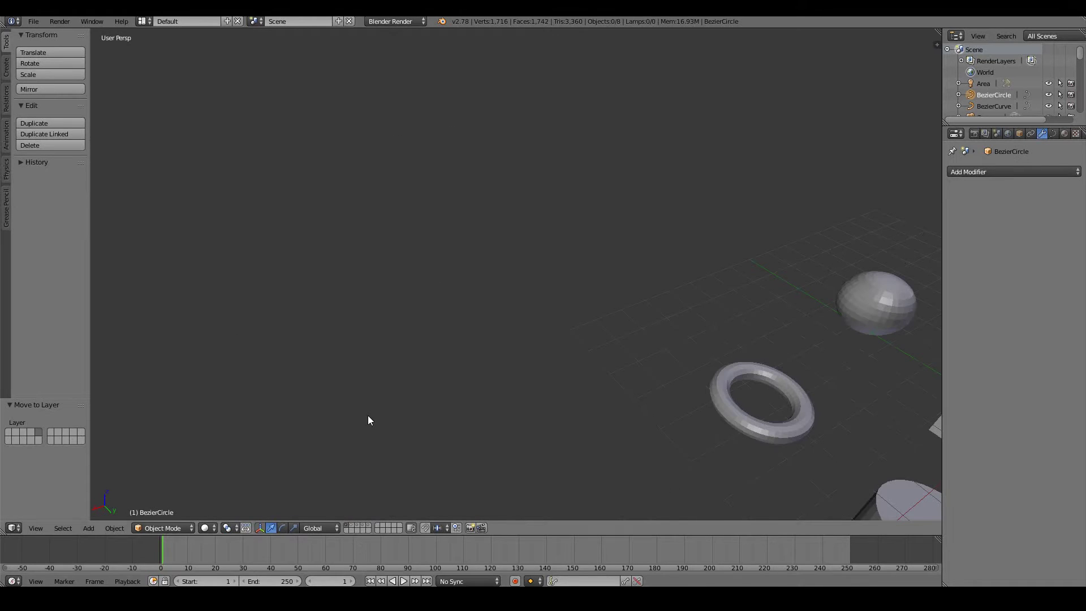
pyautogui.press('KP_0')
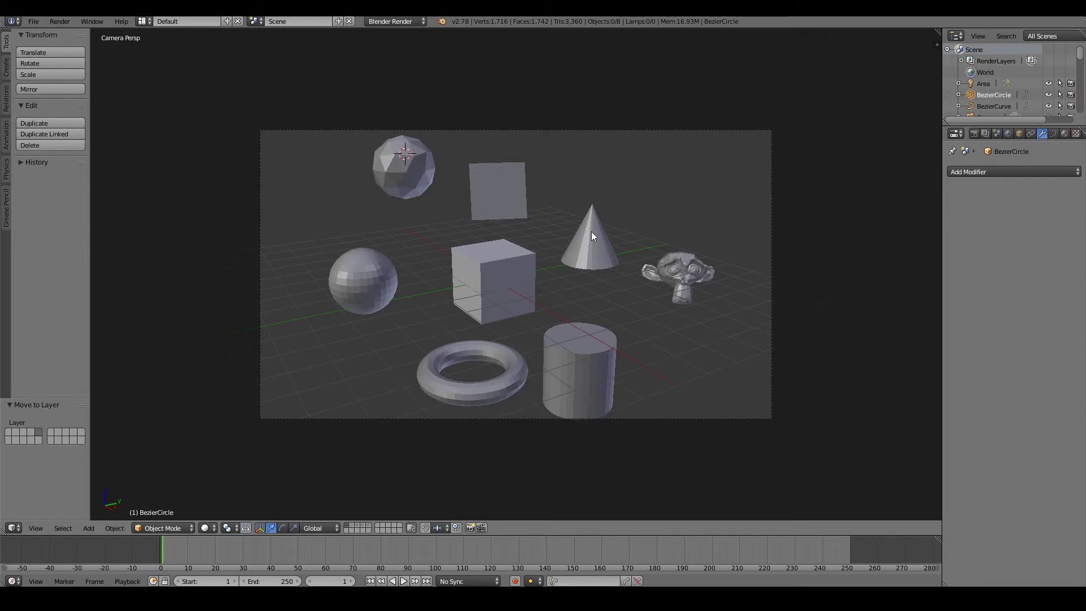
# Delete the Bezier circle, browse the Add menu, undo, and select the Suzanne monkey head.
pyautogui.press('Delete')
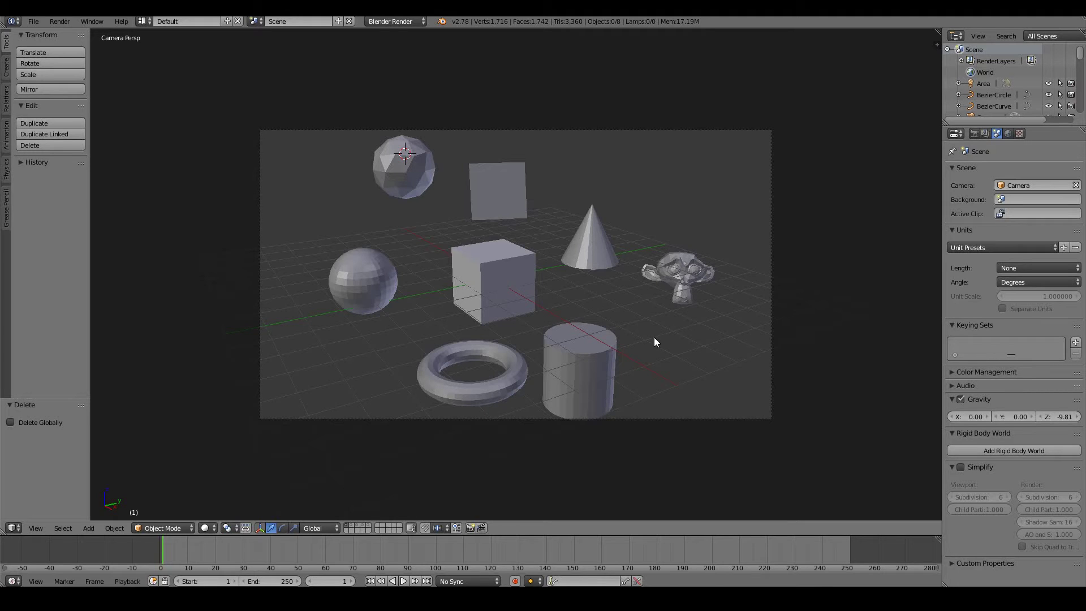
pyautogui.hotkey('shift', 'a')
pyautogui.moveTo(654, 339)
pyautogui.hotkey('ctrl', 'z')
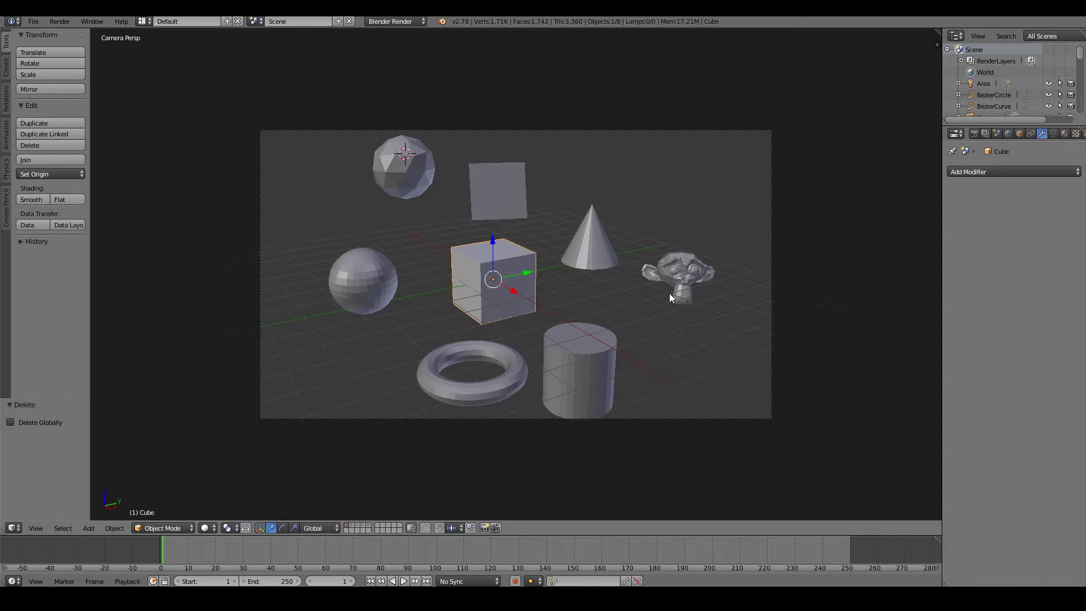
pyautogui.rightClick(687, 291)
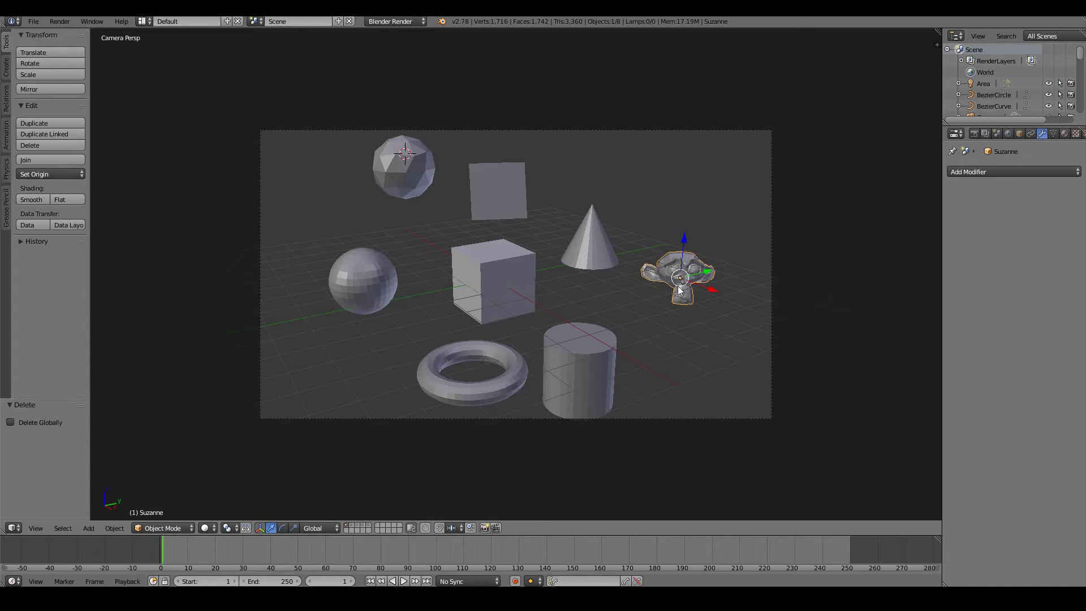
# Show the curves layer, select the wavy NURBS path and move its end point in Edit Mode.
pyautogui.click(351, 526)
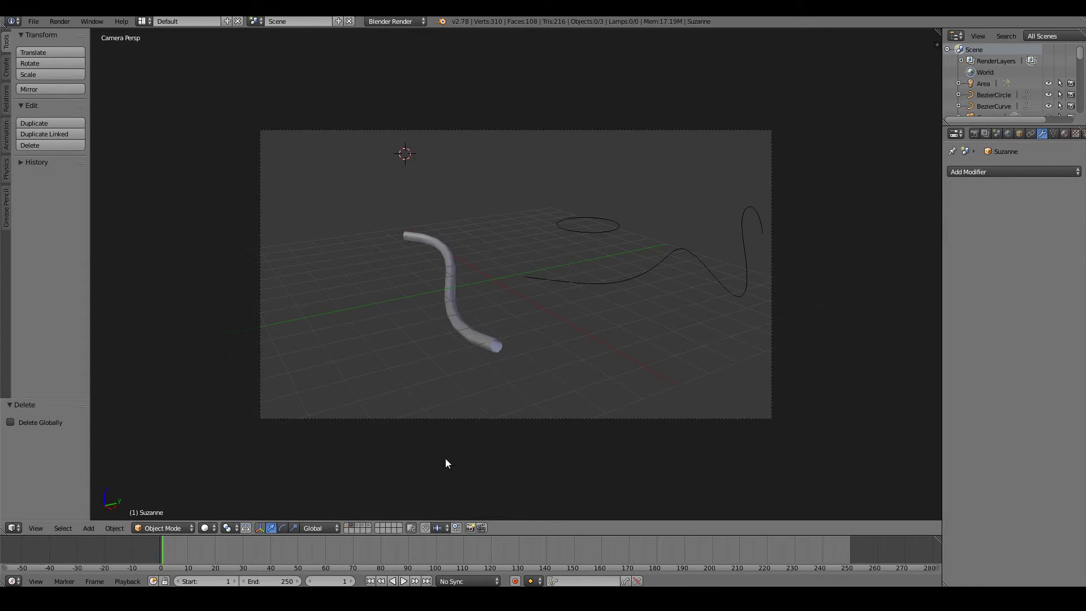
pyautogui.rightClick(491, 341)
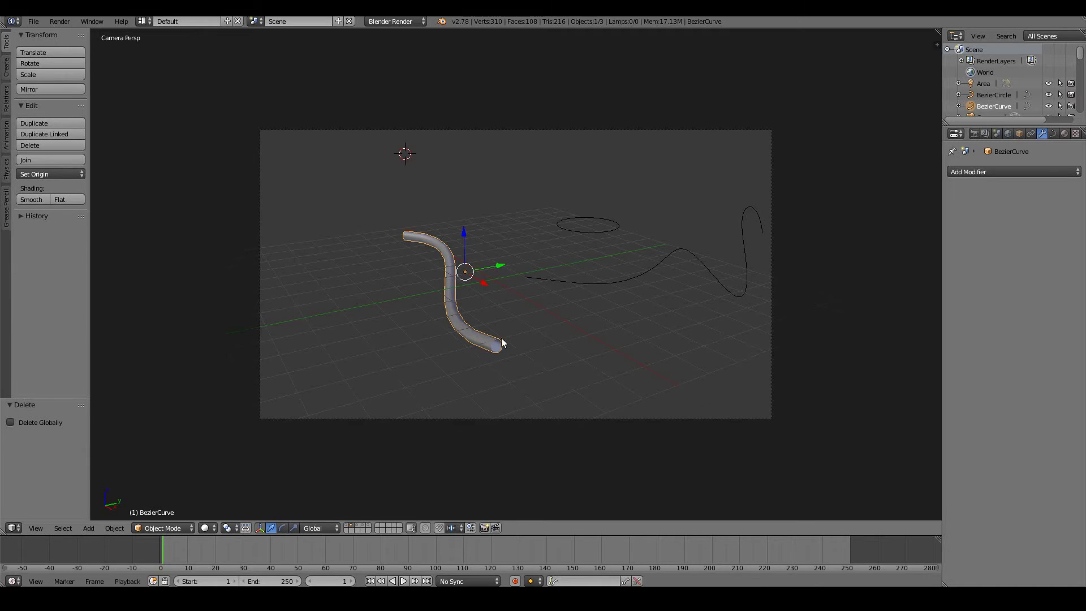
pyautogui.scroll(2, 497, 340)
pyautogui.rightClick(532, 280)
pyautogui.press('Tab')
pyautogui.press('g')
pyautogui.click(505, 232)
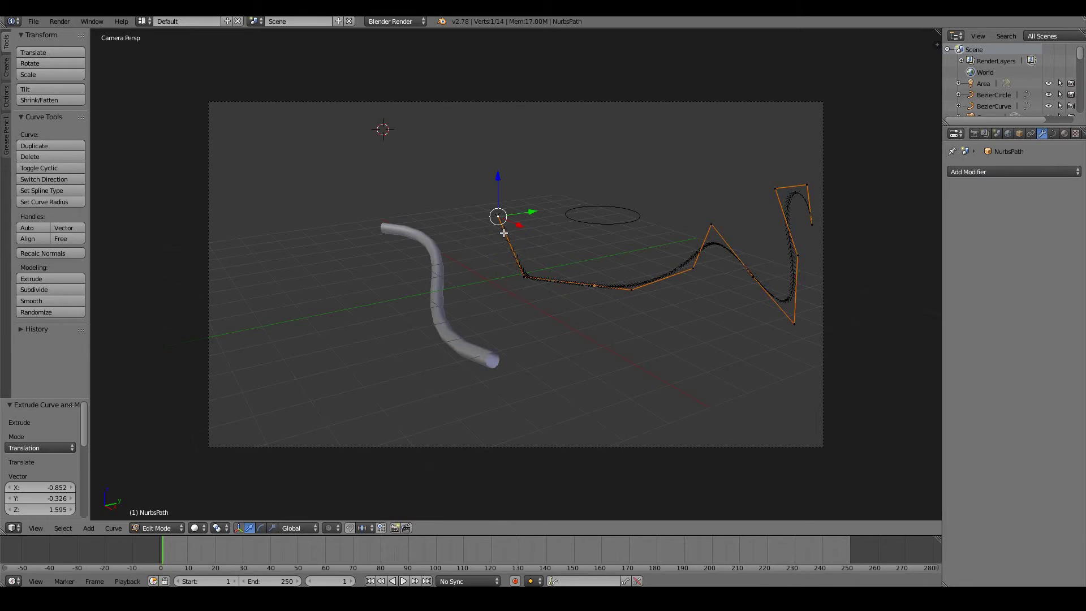
# Extrude two new end points so the path curls back, then display the metaball layer.
pyautogui.press('e')
pyautogui.click(561, 166)
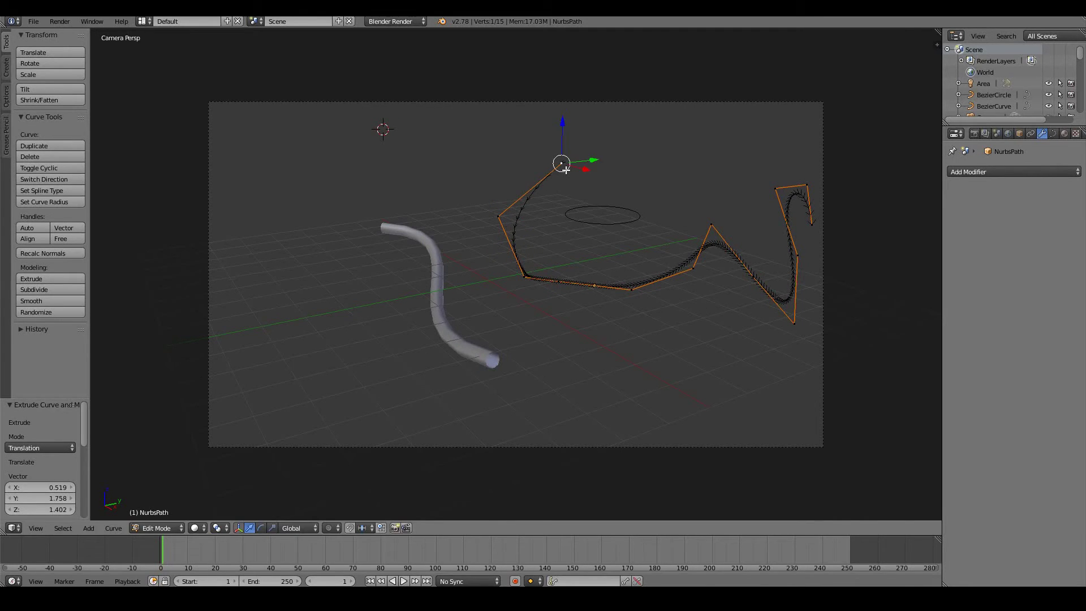
pyautogui.press('e')
pyautogui.click(632, 170)
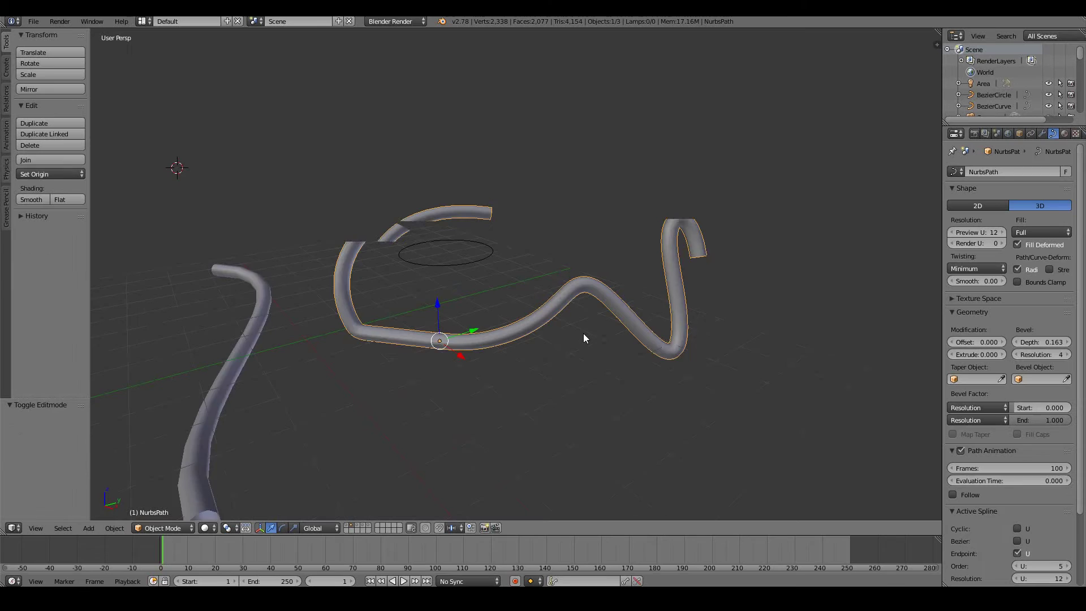
pyautogui.scroll(-2, 584, 338)
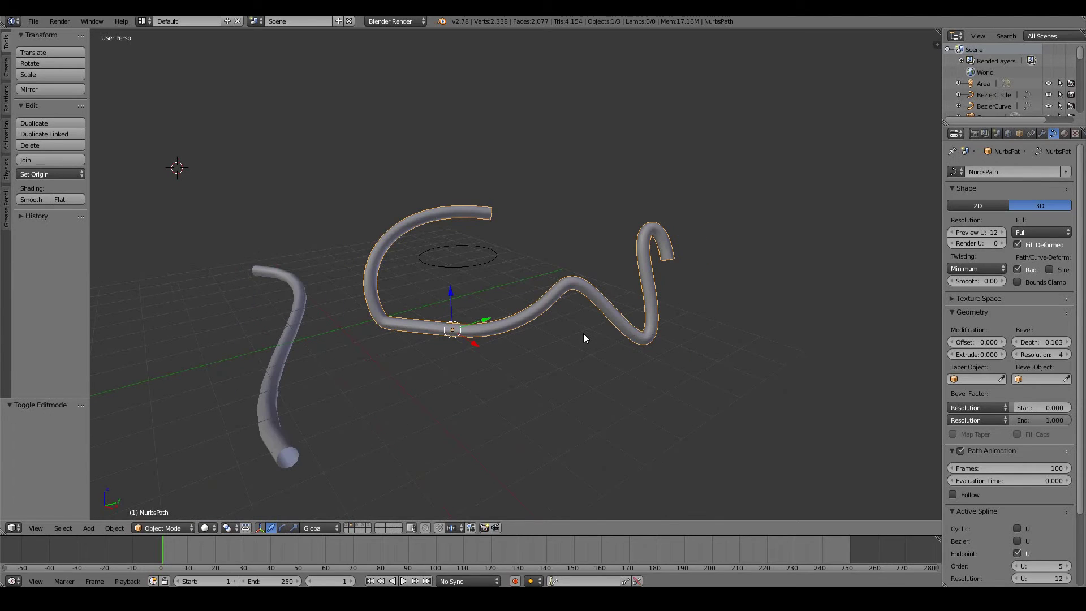
pyautogui.moveTo(584, 338); pyautogui.dragTo(622, 338, button='middle')
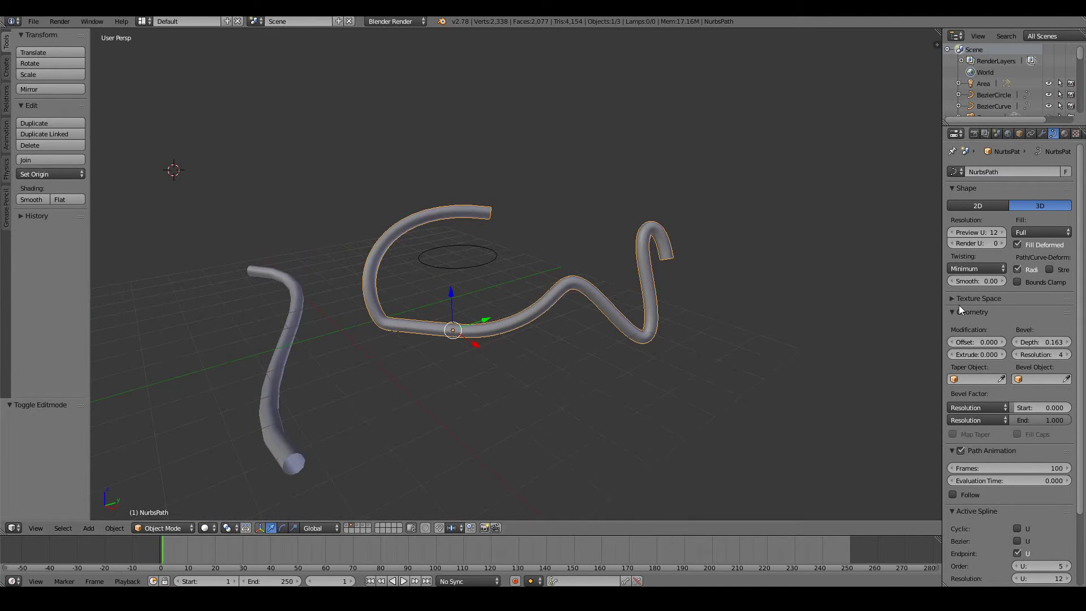
pyautogui.click(358, 526)
# Move the small separate metaball up and to the right and place a duplicate below it.
pyautogui.scroll(-1, 380, 448)
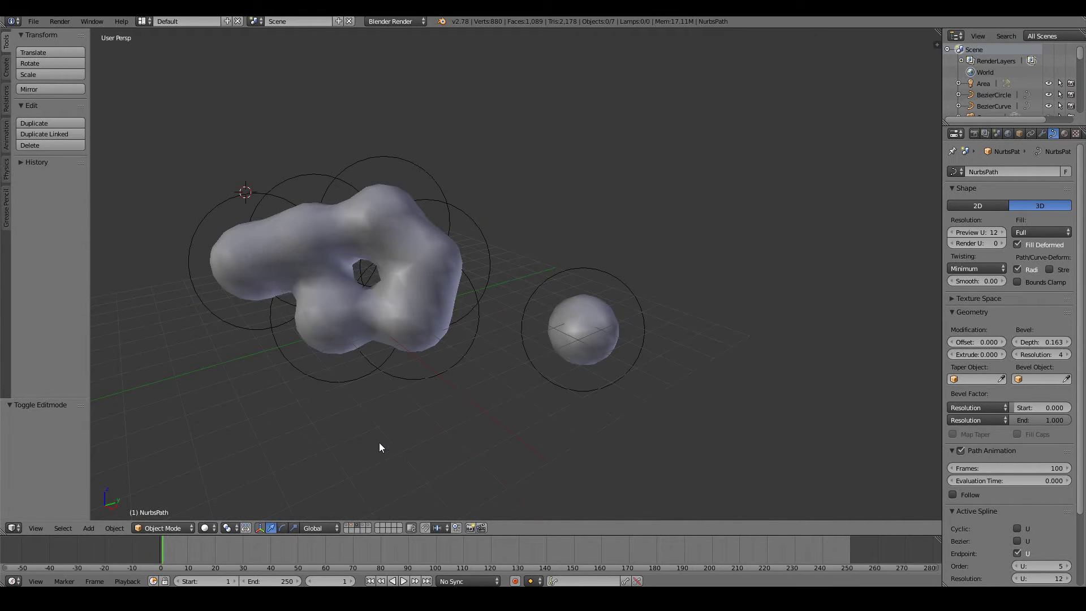
pyautogui.rightClick(554, 413)
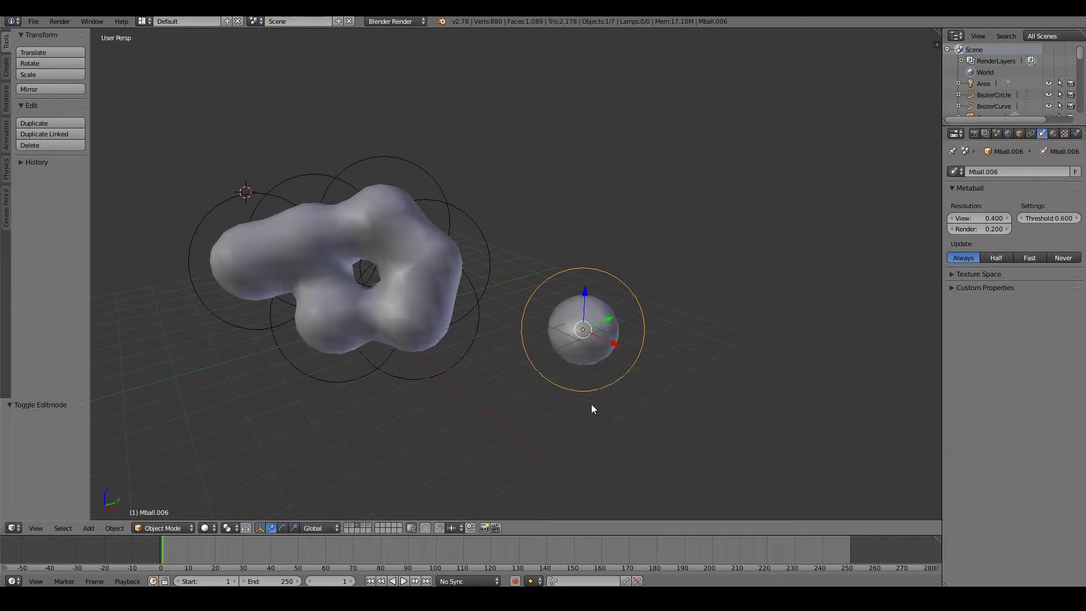
pyautogui.press('g')
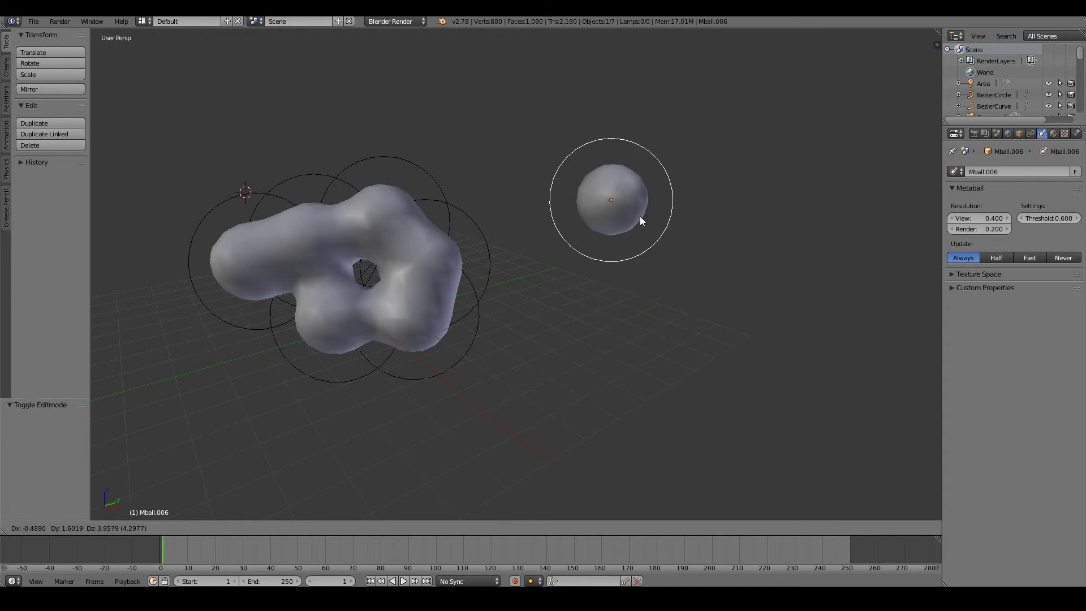
pyautogui.click(650, 238)
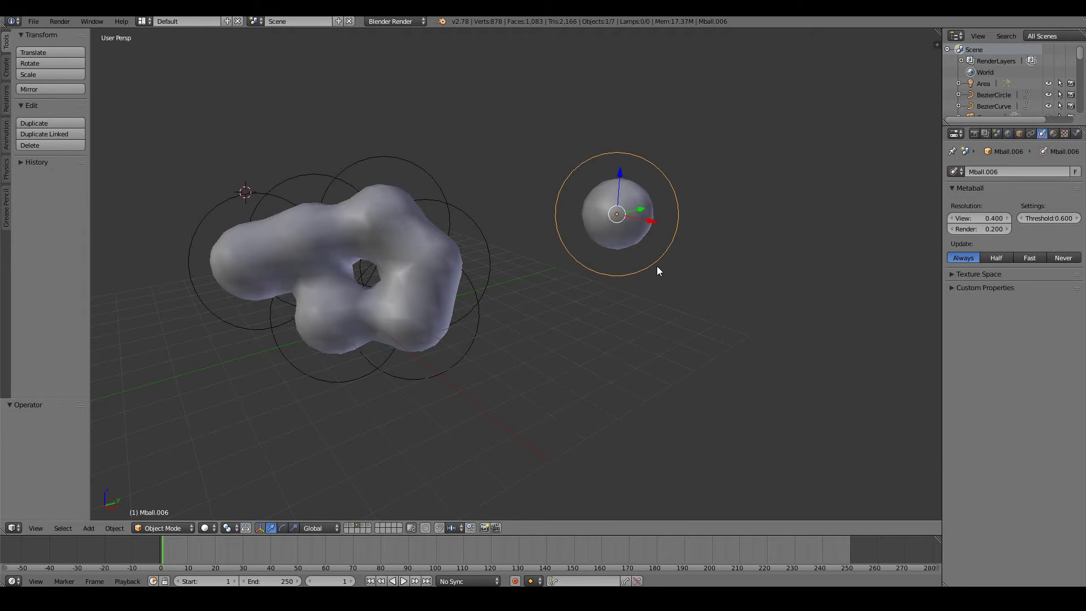
pyautogui.hotkey('shift', 'd')
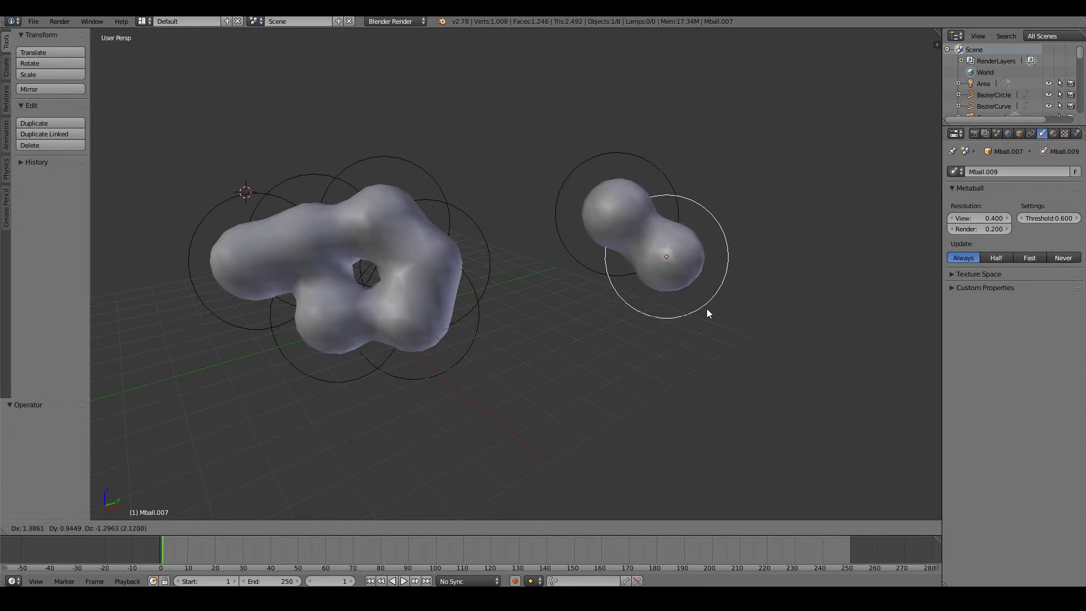
pyautogui.click(707, 314)
# Duplicate three more metaballs down the chain, shrinking and nudging the bottom one.
pyautogui.hotkey('shift', 'd')
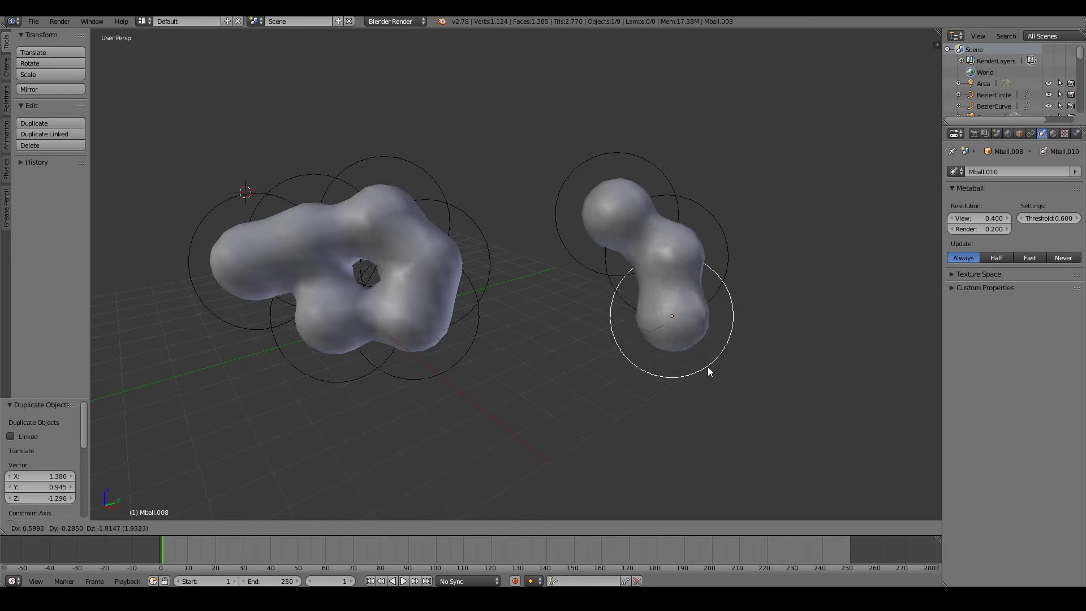
pyautogui.click(700, 361)
pyautogui.hotkey('shift', 'd')
pyautogui.click(712, 405)
pyautogui.hotkey('shift', 'd')
pyautogui.click(673, 445)
pyautogui.press('s')
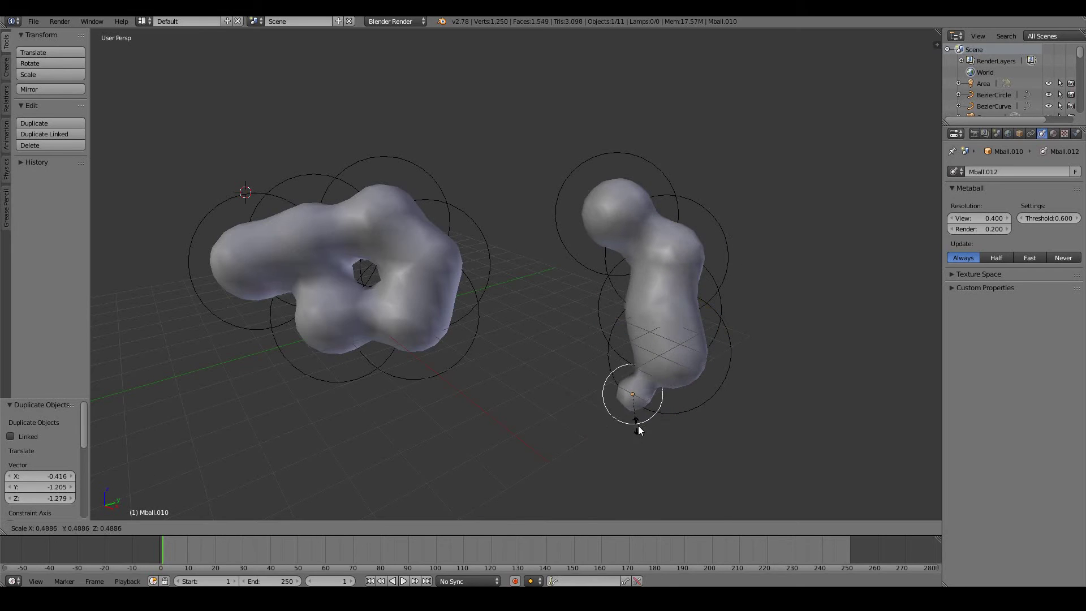
pyautogui.click(656, 430)
pyautogui.press('g')
pyautogui.click(661, 426)
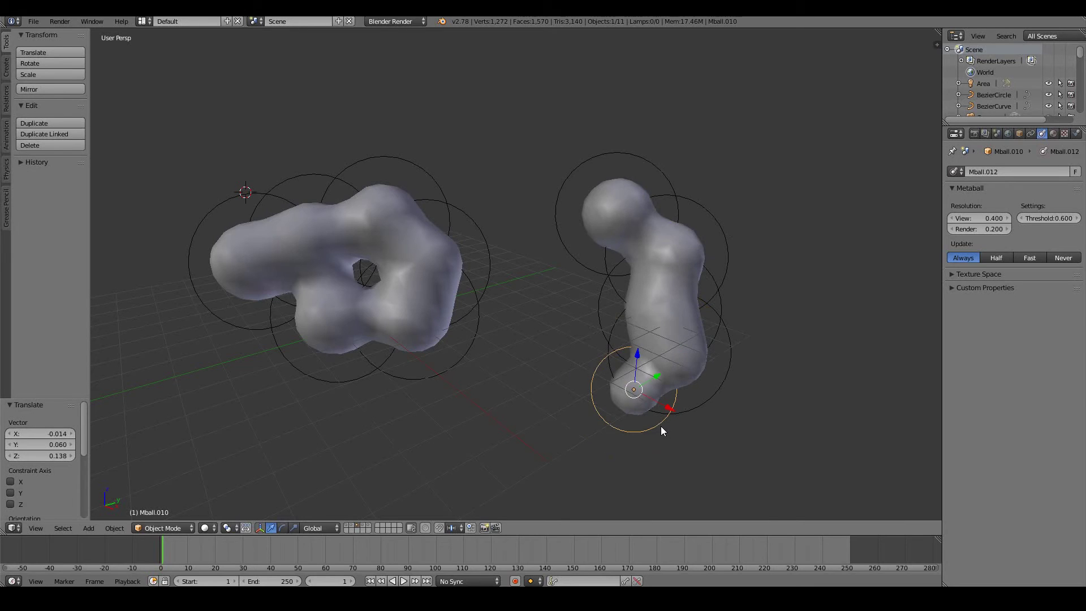
# Add a slightly smaller duplicate metaball down and to the left of the chain's bottom.
pyautogui.hotkey('shift', 'd')
pyautogui.click(631, 457)
pyautogui.press('s')
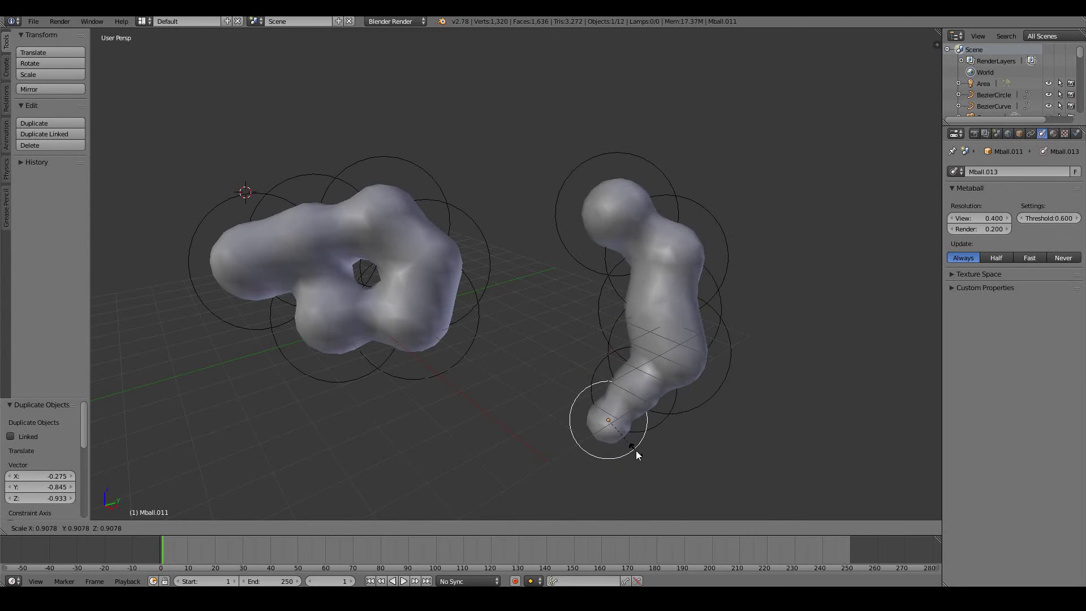
pyautogui.click(636, 450)
pyautogui.moveTo(619, 438); pyautogui.dragTo(595, 422, button='middle')
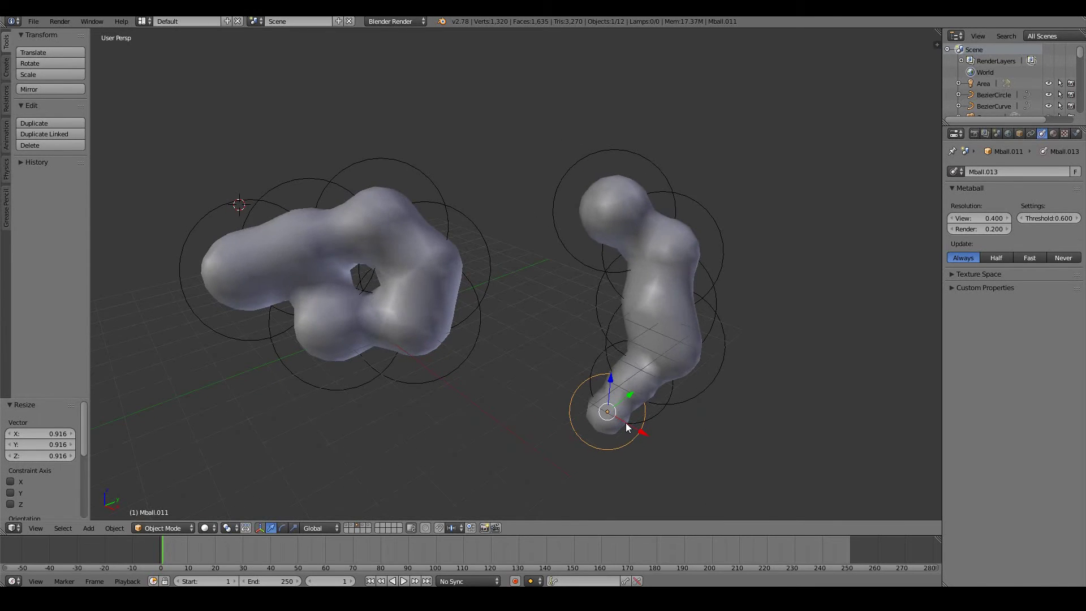
# Duplicate two metaballs at the upper right to start an arm branch.
pyautogui.hotkey('shift', 'd')
pyautogui.click(722, 225)
pyautogui.hotkey('shift', 'd')
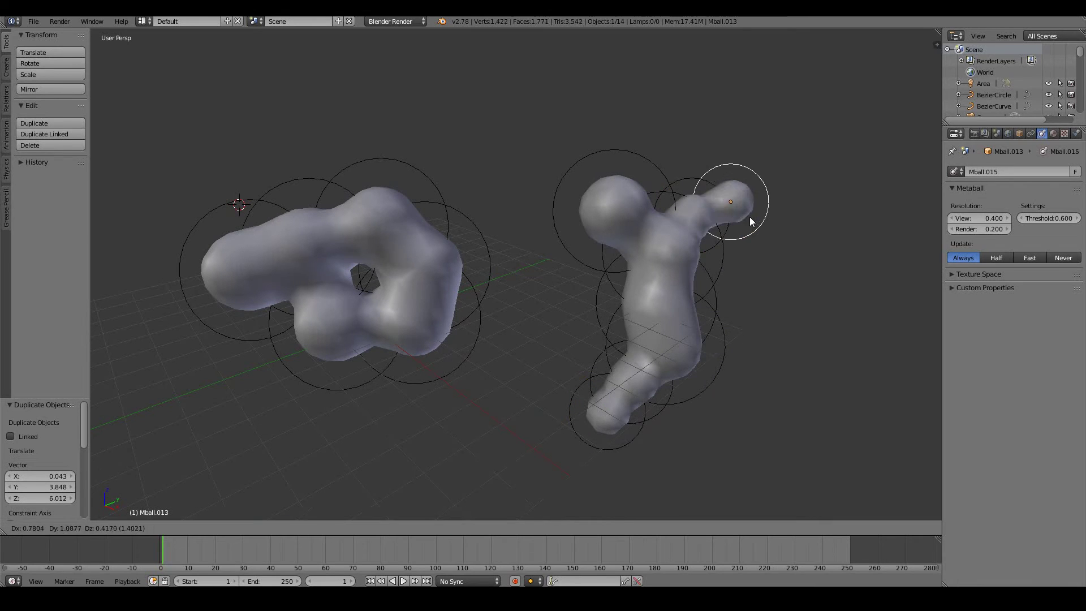
pyautogui.click(749, 222)
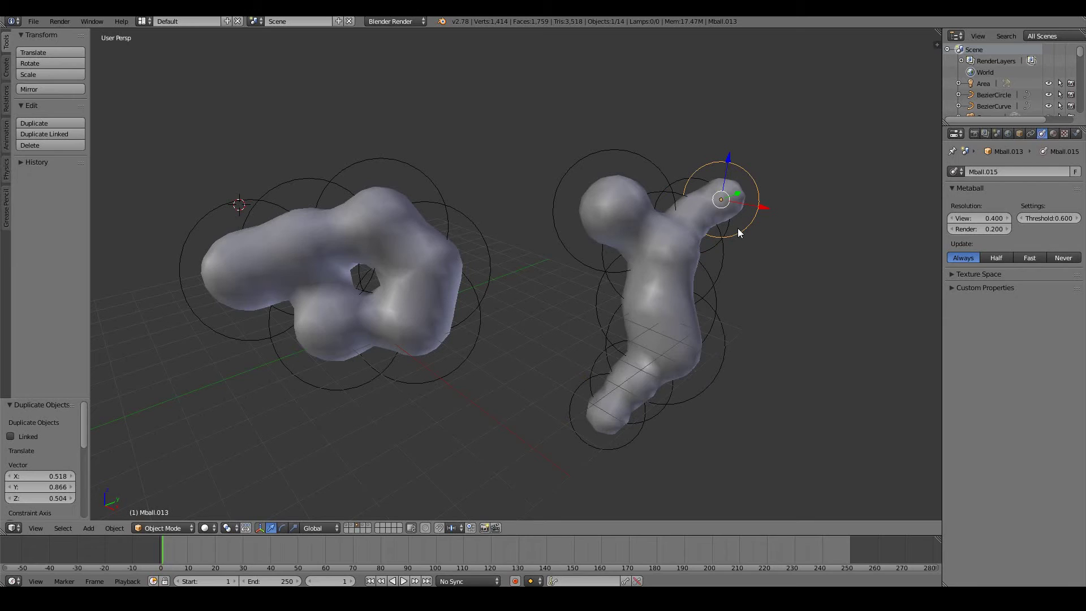
# Place a smaller duplicate ball beyond the arm tip, then display the Text object's layer.
pyautogui.hotkey('shift', 'd')
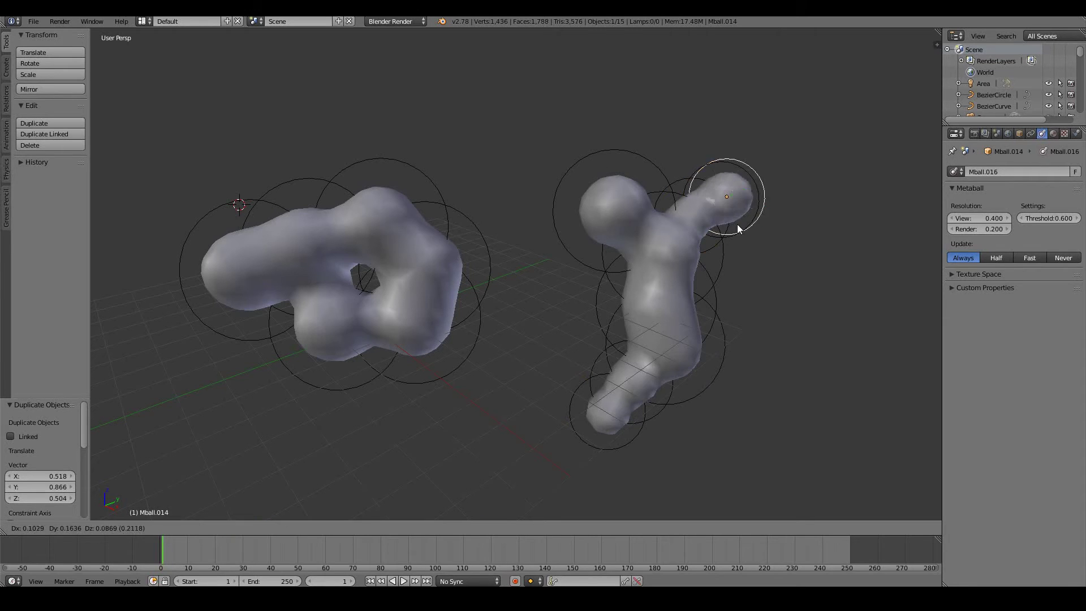
pyautogui.click(754, 220)
pyautogui.press('s')
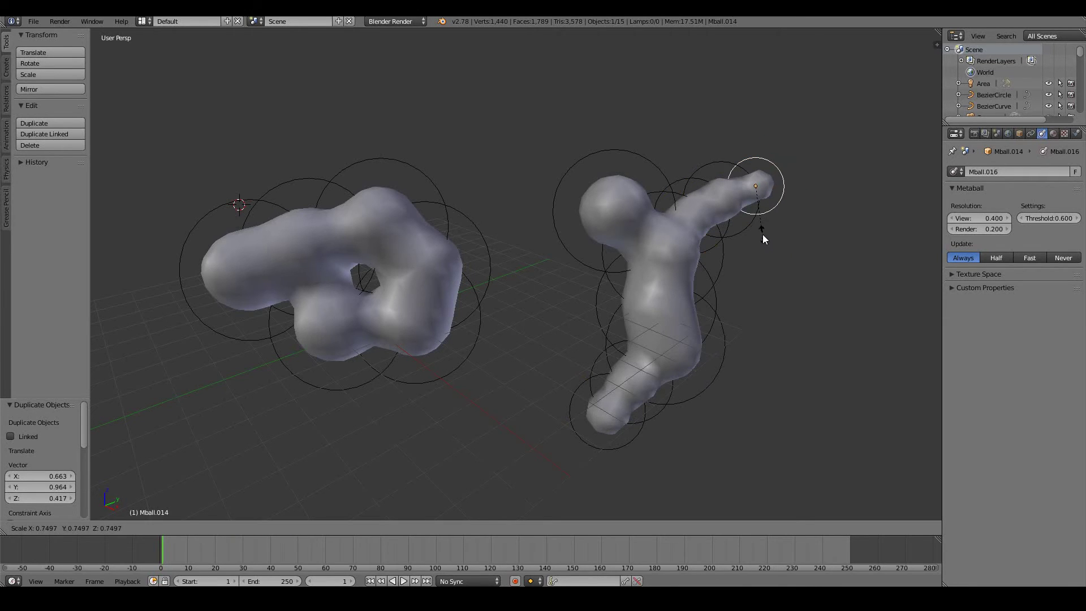
pyautogui.click(766, 234)
pyautogui.press('g')
pyautogui.click(765, 234)
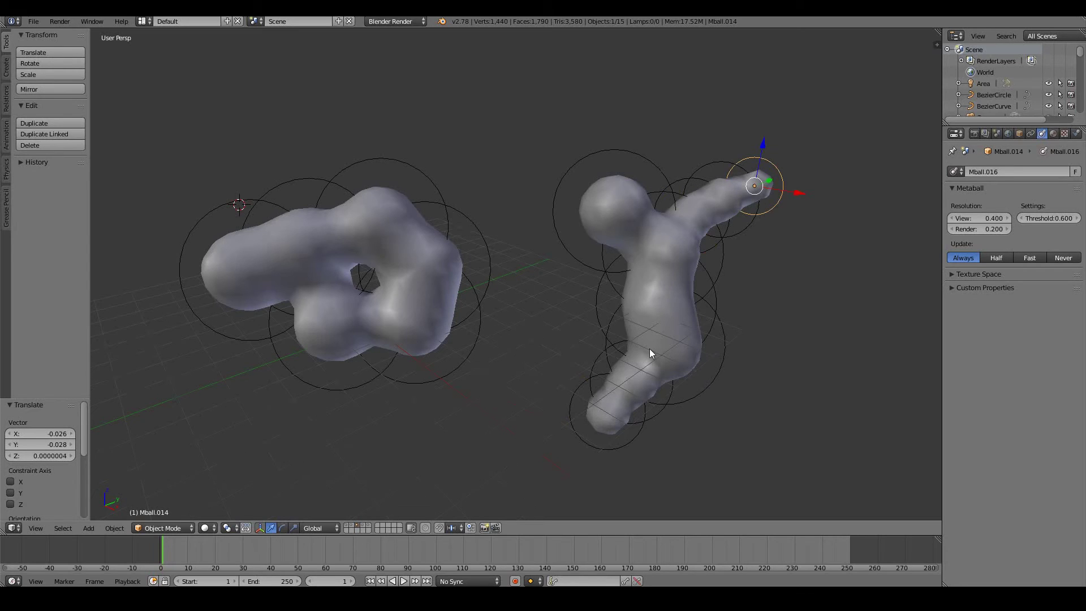
pyautogui.moveTo(649, 348); pyautogui.dragTo(622, 362, button='middle')
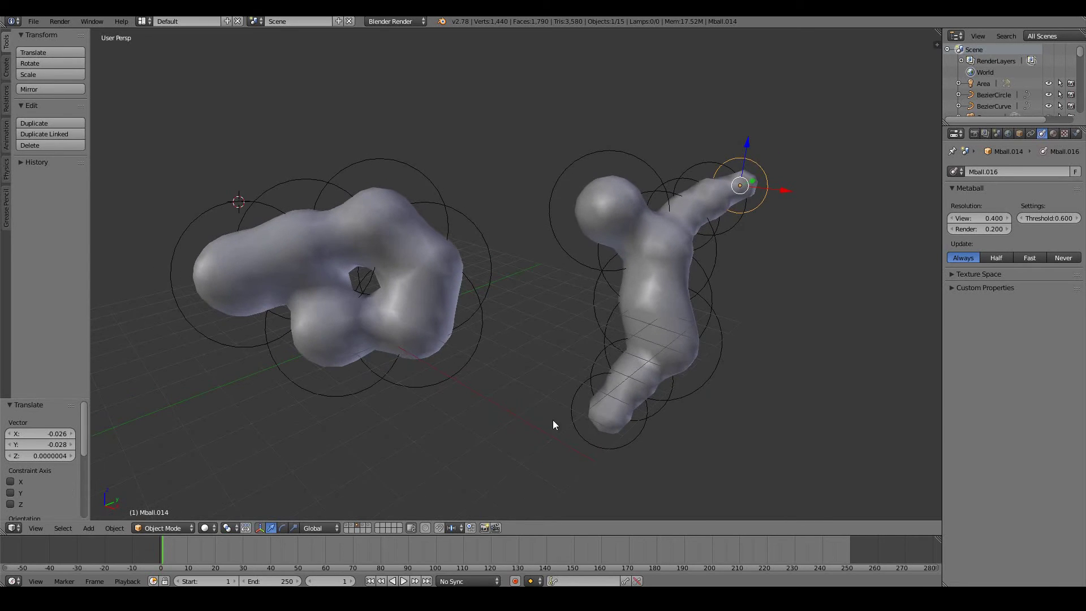
pyautogui.click(365, 526)
pyautogui.moveTo(490, 469); pyautogui.dragTo(491, 453, button='middle')
# Select the Text object and retype its last letter in Edit Mode.
pyautogui.rightClick(488, 341)
pyautogui.press('Tab')
pyautogui.press('Tab')
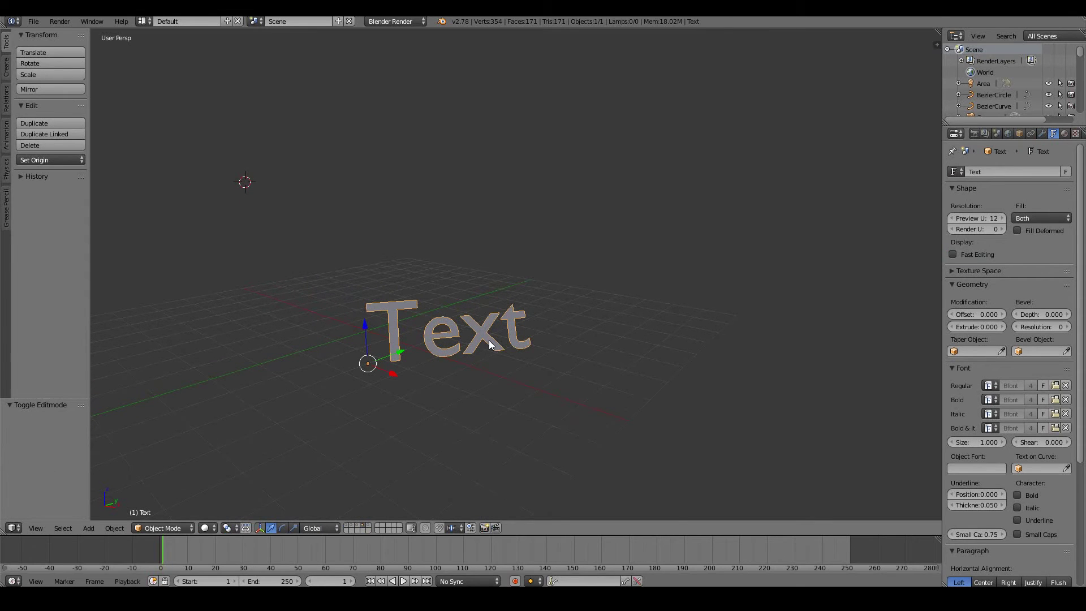
pyautogui.press('Tab')
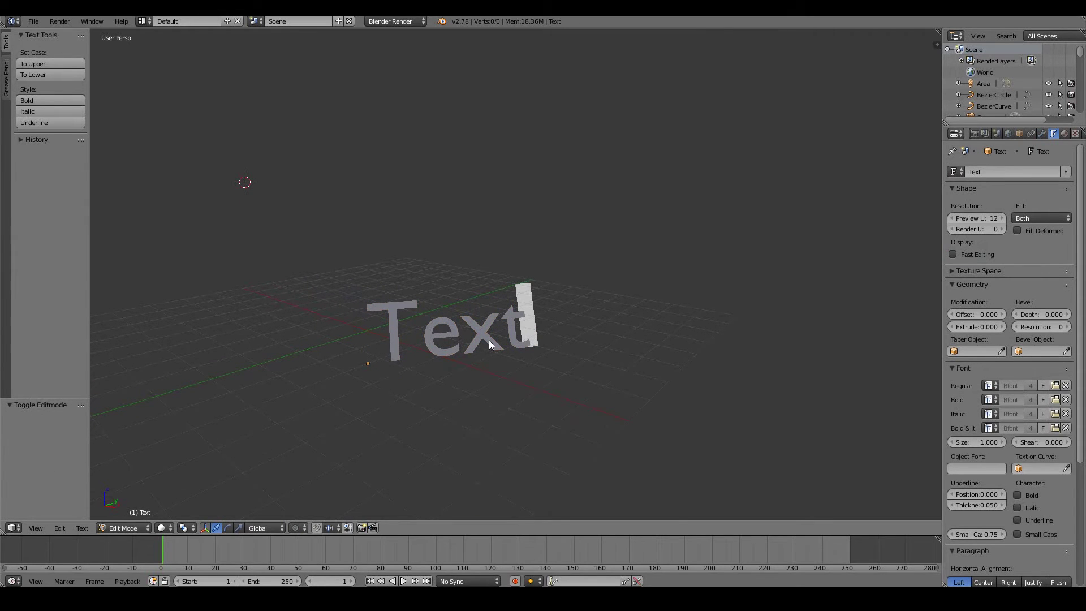
pyautogui.press('BackSpace')
pyautogui.write('t')
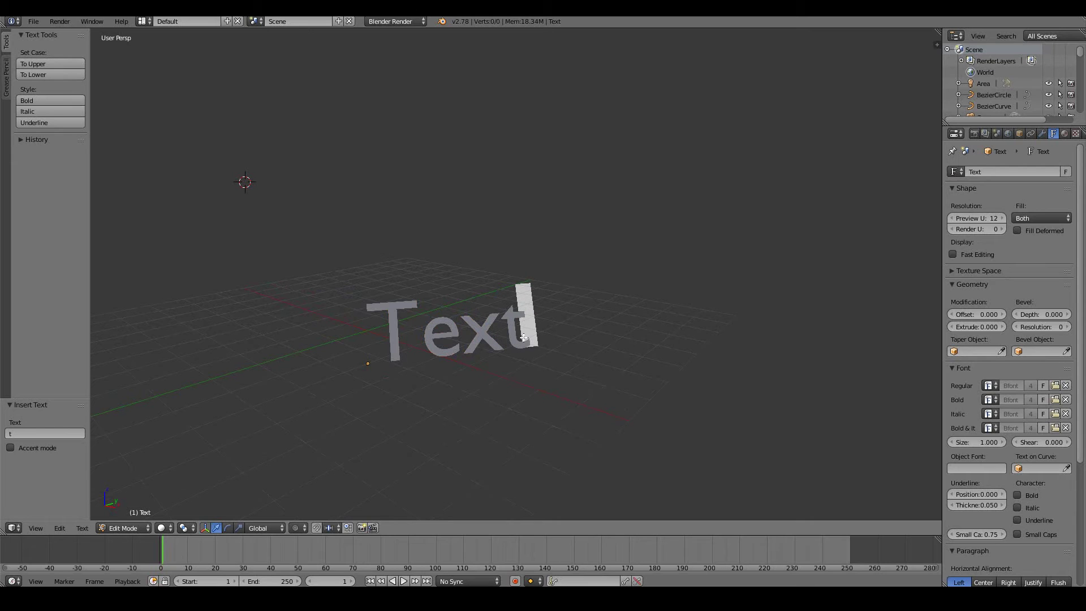
pyautogui.press('Tab')
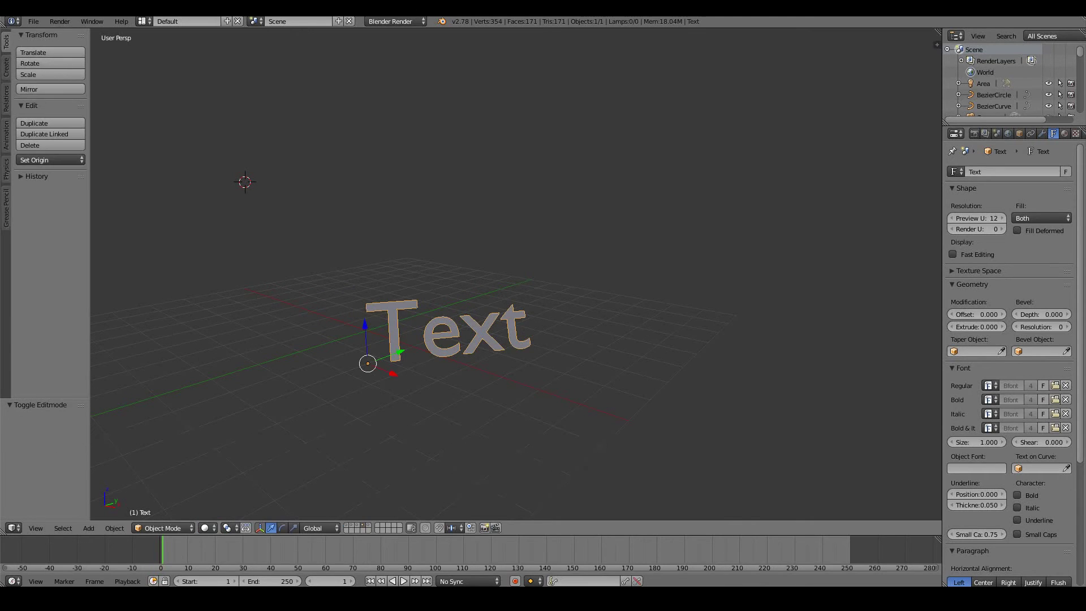
# Toggle text editing and browse the Snap and Add menus without changing anything.
pyautogui.moveTo(422, 255)
pyautogui.mouseDown(button='middle')
pyautogui.moveTo(407, 258)
pyautogui.moveTo(420, 257)
pyautogui.mouseUp(button='middle')
pyautogui.press('Tab')
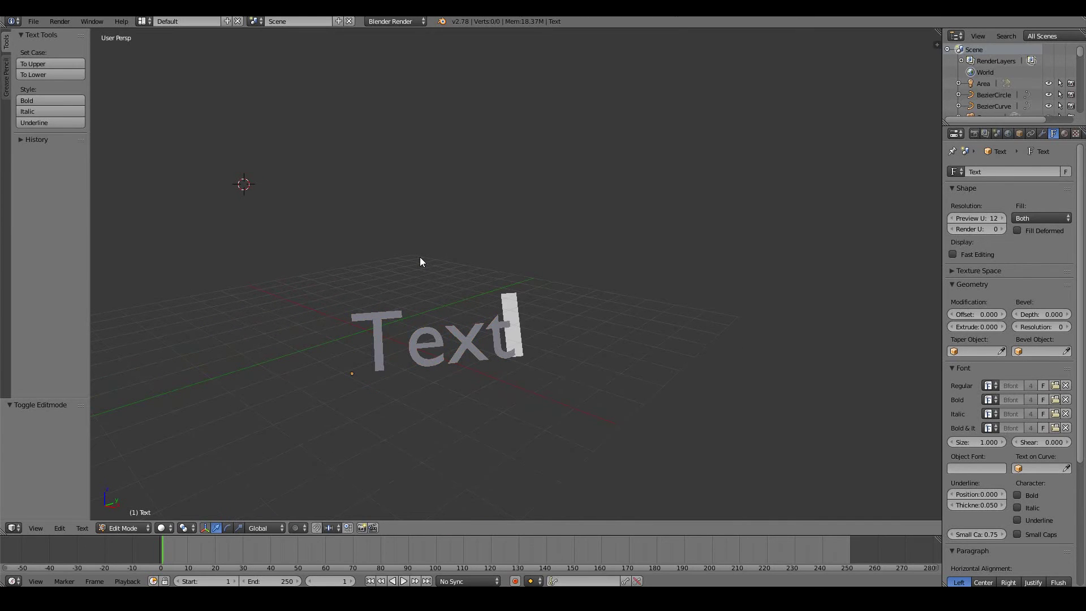
pyautogui.press('Tab')
pyautogui.hotkey('shift', 's')
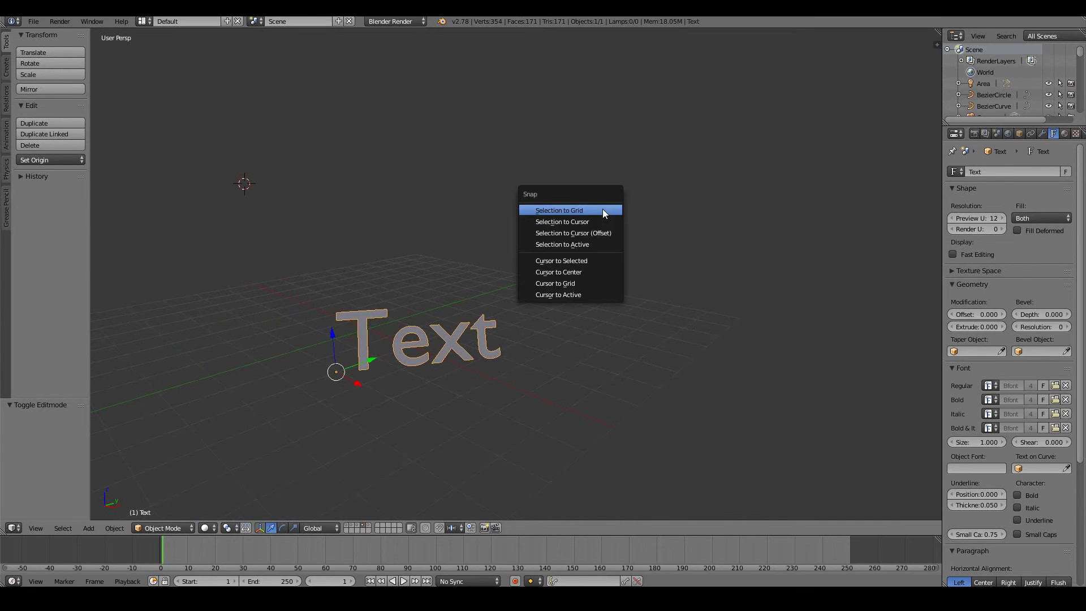
pyautogui.hotkey('shift', 'a')
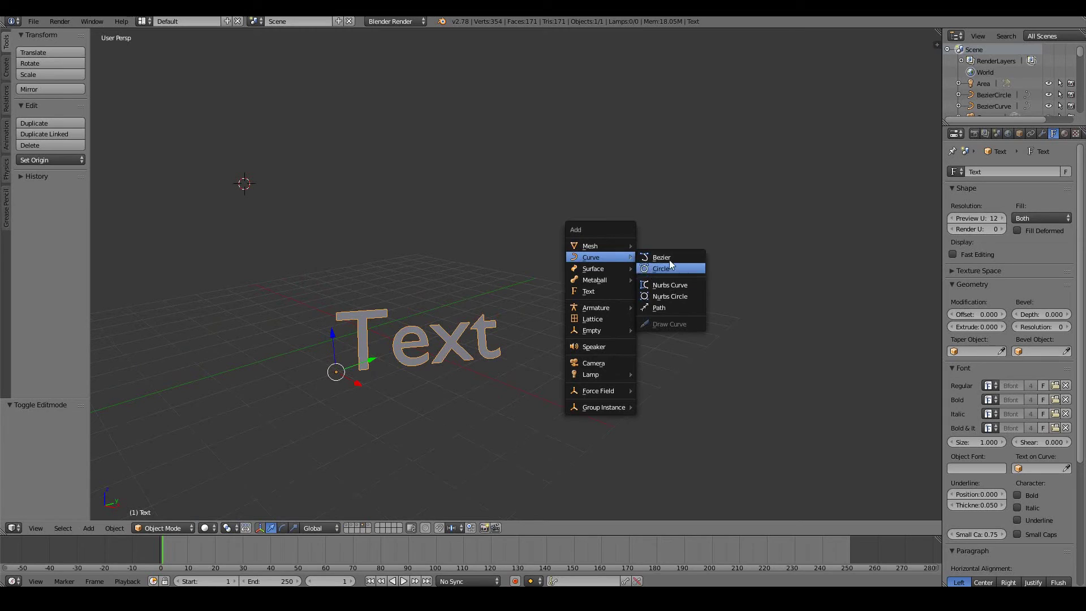
pyautogui.moveTo(606, 277)
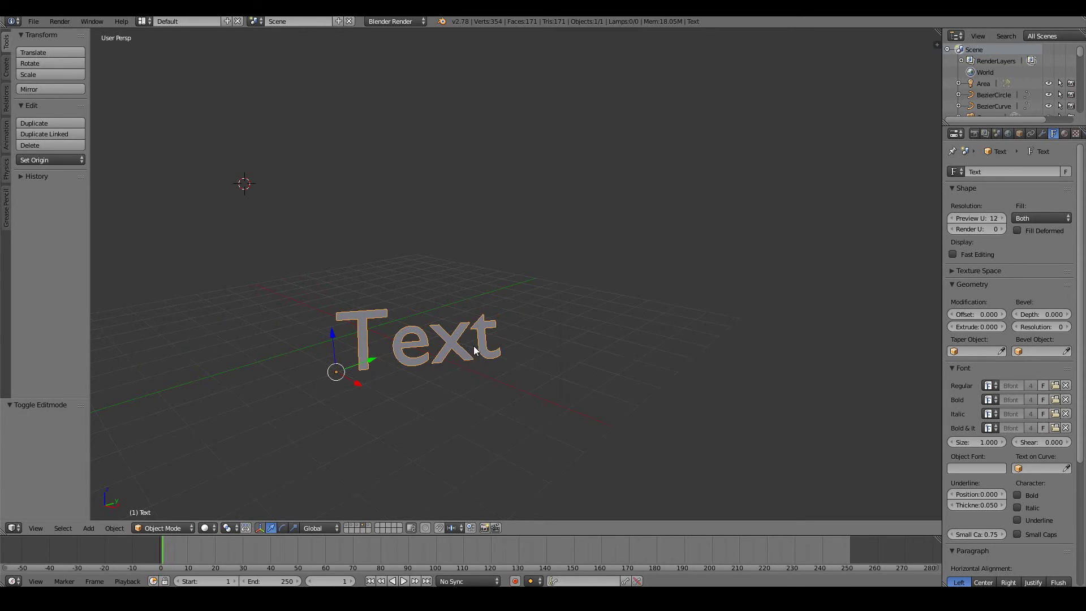
pyautogui.keyDown('shift'); pyautogui.scroll(-3, 474, 345); pyautogui.keyUp('shift')
pyautogui.keyDown('shift'); pyautogui.scroll(1, 467, 317); pyautogui.keyUp('shift')
# Erase all the letters and type 'Blender is awesome', then leave Edit Mode.
pyautogui.press('Tab')
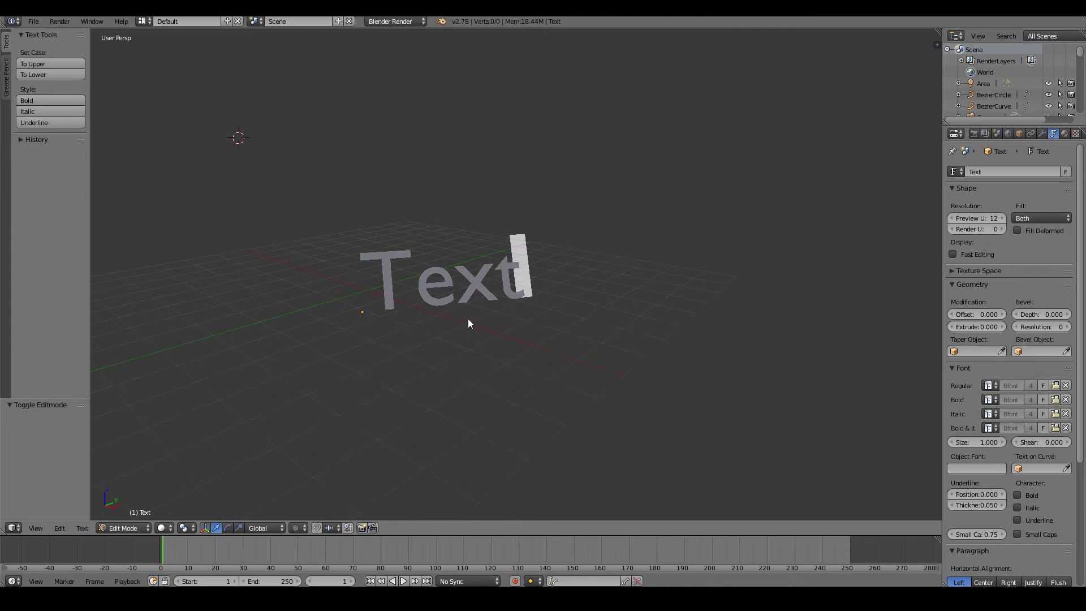
pyautogui.press('BackSpace')
pyautogui.press('BackSpace')
pyautogui.press('BackSpace')
pyautogui.press('BackSpace')
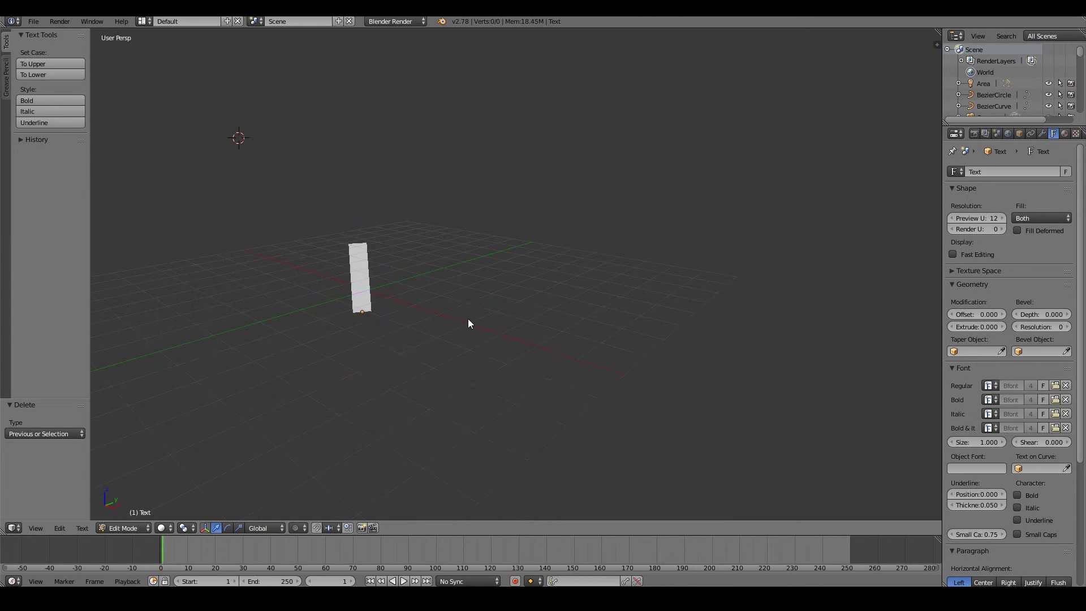
pyautogui.write('Blender is awe')
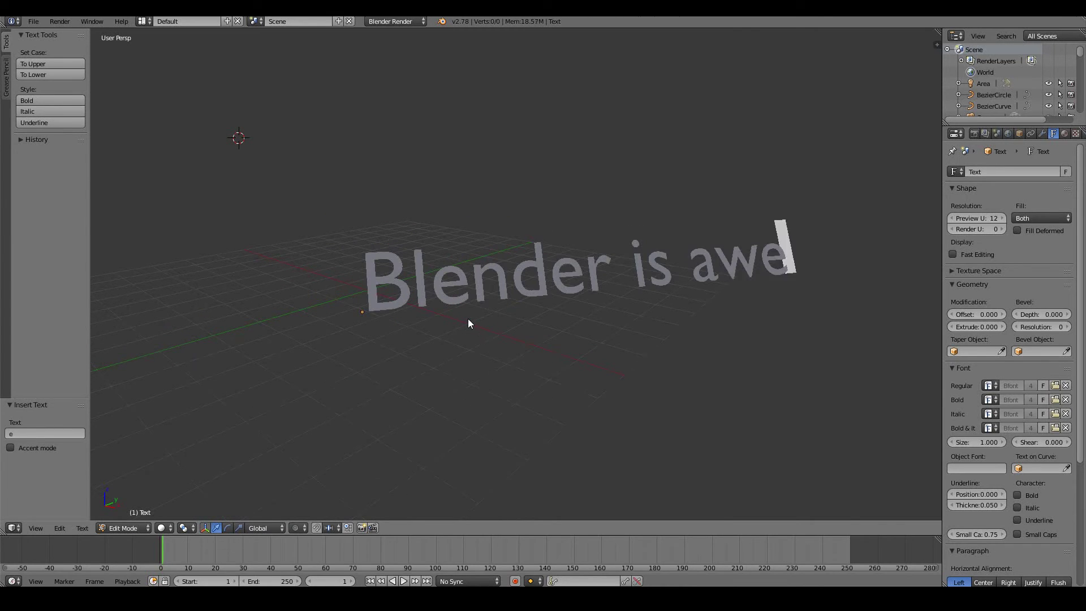
pyautogui.write('some')
pyautogui.press('Tab')
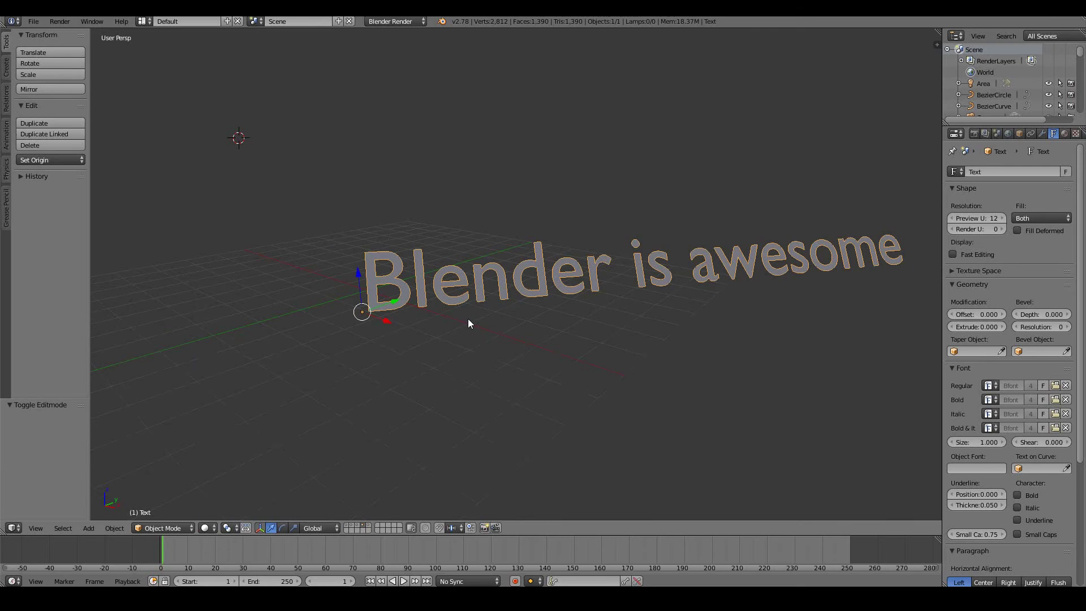
# Cancel the bold font browser and add a Solidify modifier to the text.
pyautogui.click(1054, 399)
pyautogui.click(1056, 64)
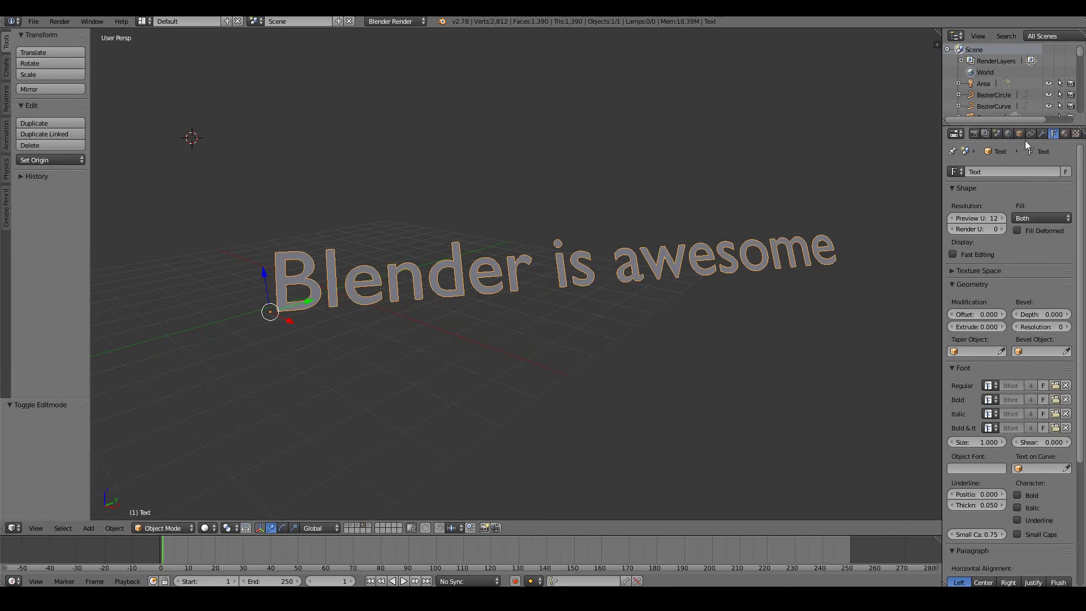
pyautogui.click(1043, 134)
pyautogui.click(1016, 173)
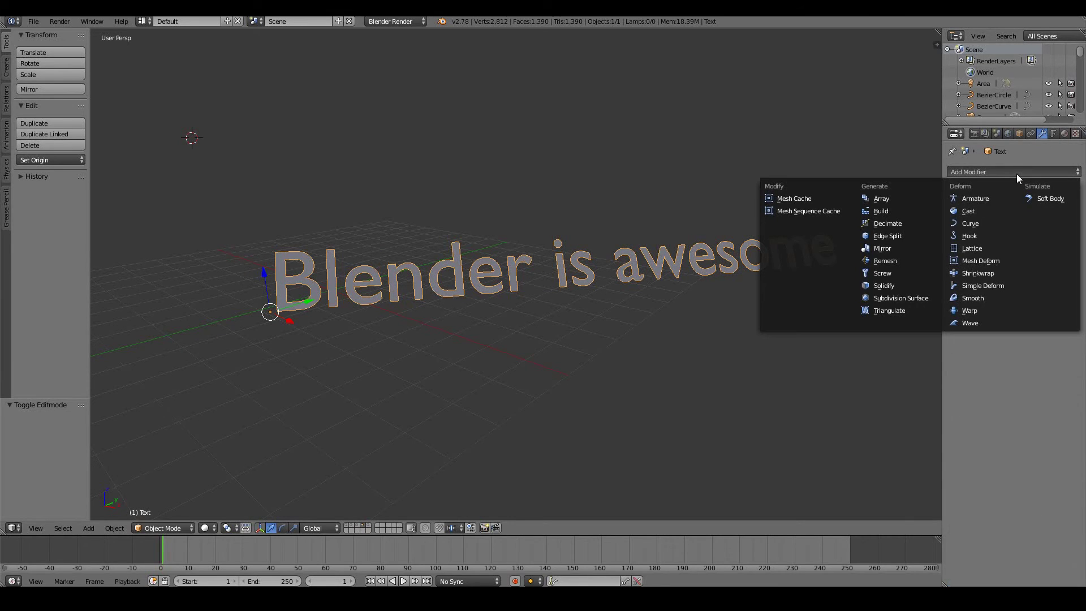
pyautogui.click(900, 286)
pyautogui.moveTo(669, 284); pyautogui.dragTo(1017, 221, button='middle')
# Set the Solidify thickness to 0.296, then display the lamps-and-curves layer.
pyautogui.moveTo(976, 225); pyautogui.dragTo(72, 208)
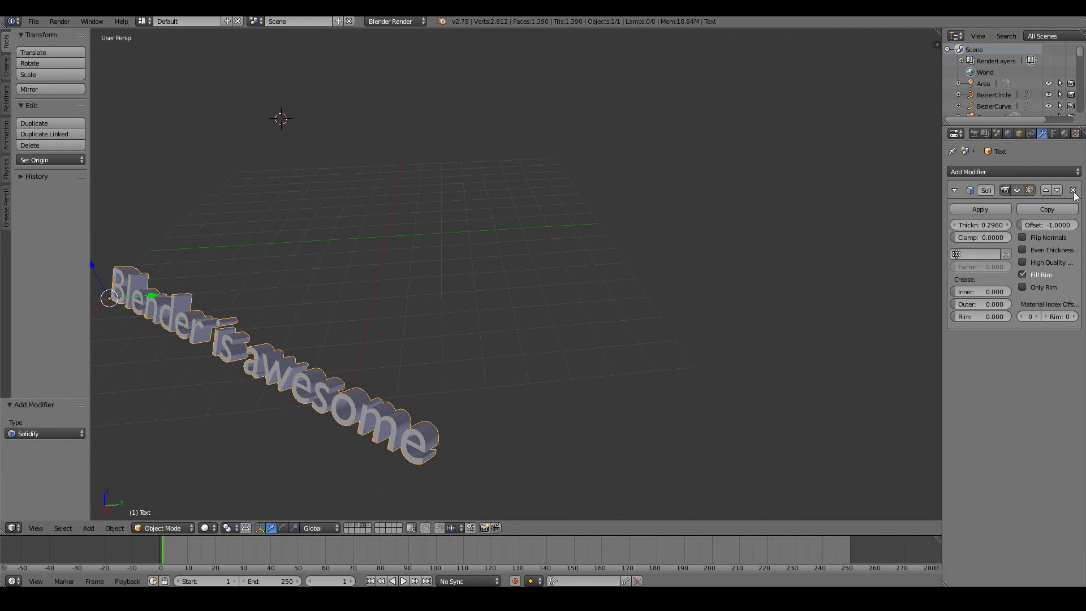
pyautogui.moveTo(430, 262); pyautogui.dragTo(350, 490, button='middle')
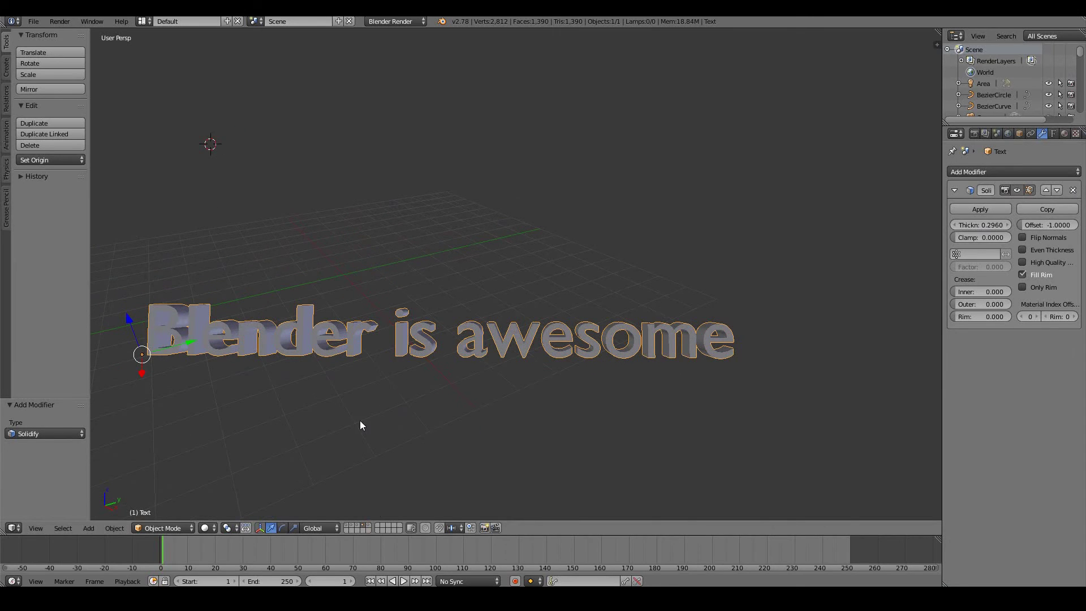
pyautogui.moveTo(360, 420); pyautogui.dragTo(370, 516, button='middle')
pyautogui.click(369, 524)
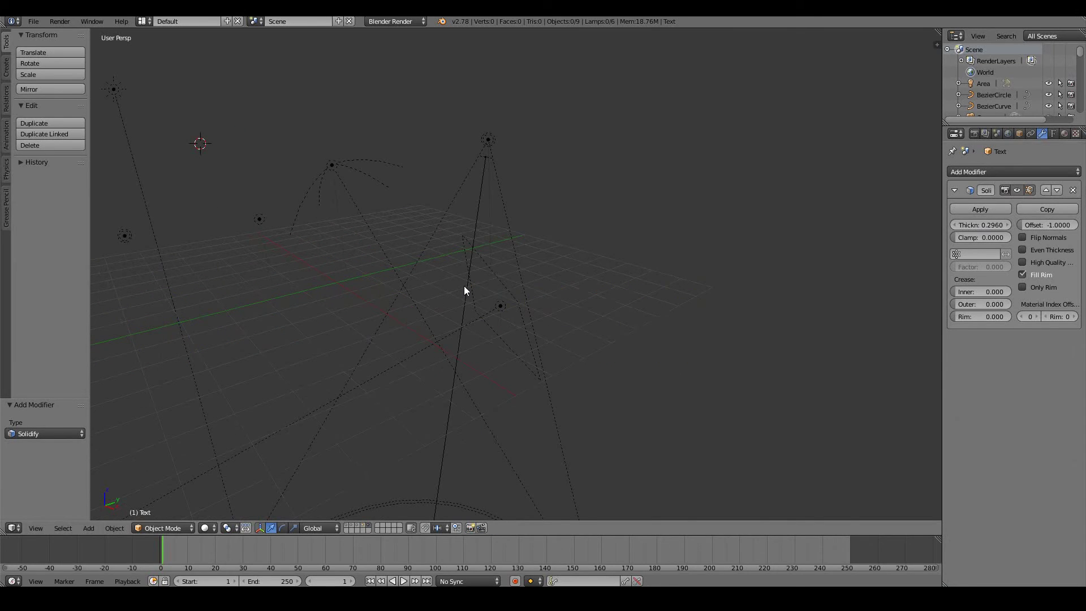
# Orbit around the lamps, toggle the layer's selection, and select the Spot lamp to view its cone.
pyautogui.moveTo(463, 287); pyautogui.dragTo(399, 290, button='middle')
pyautogui.moveTo(390, 287); pyautogui.dragTo(427, 288, button='middle')
pyautogui.hotkey('ctrl', 'z')
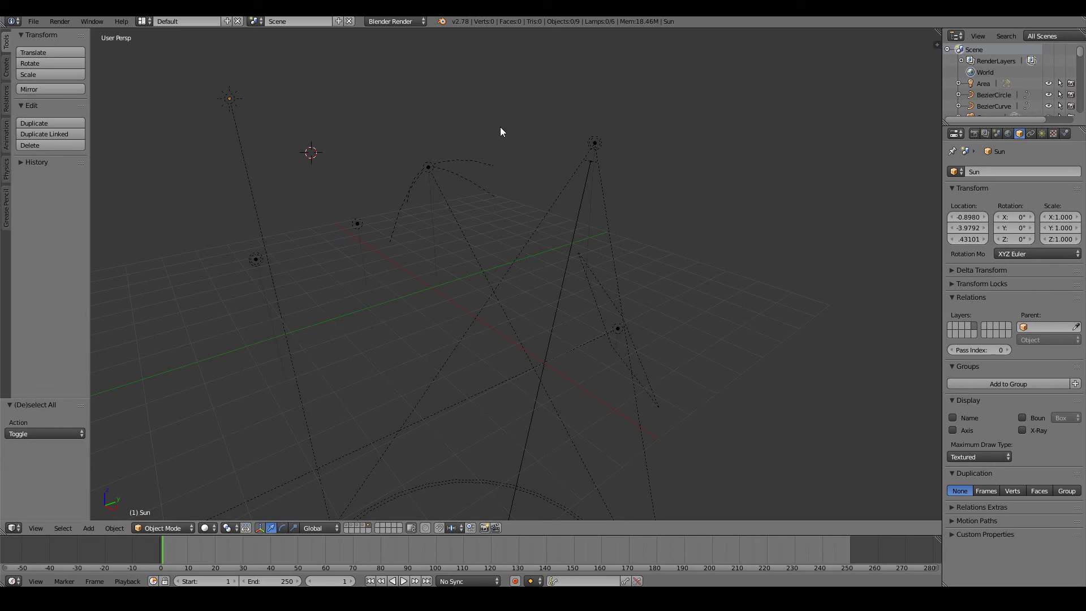
pyautogui.rightClick(593, 129)
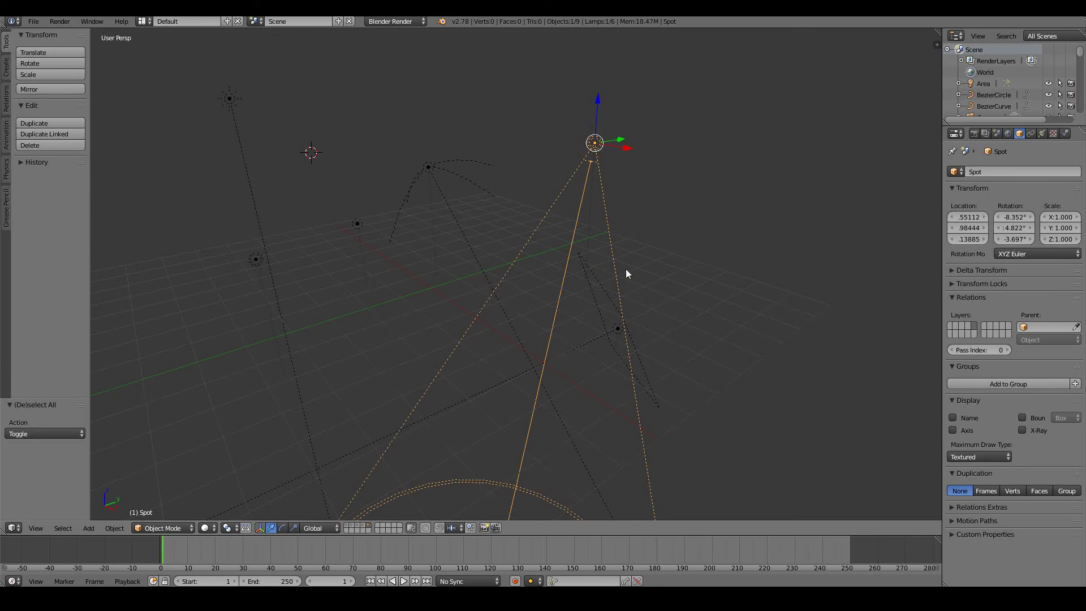
pyautogui.moveTo(365, 201); pyautogui.dragTo(325, 149, button='middle')
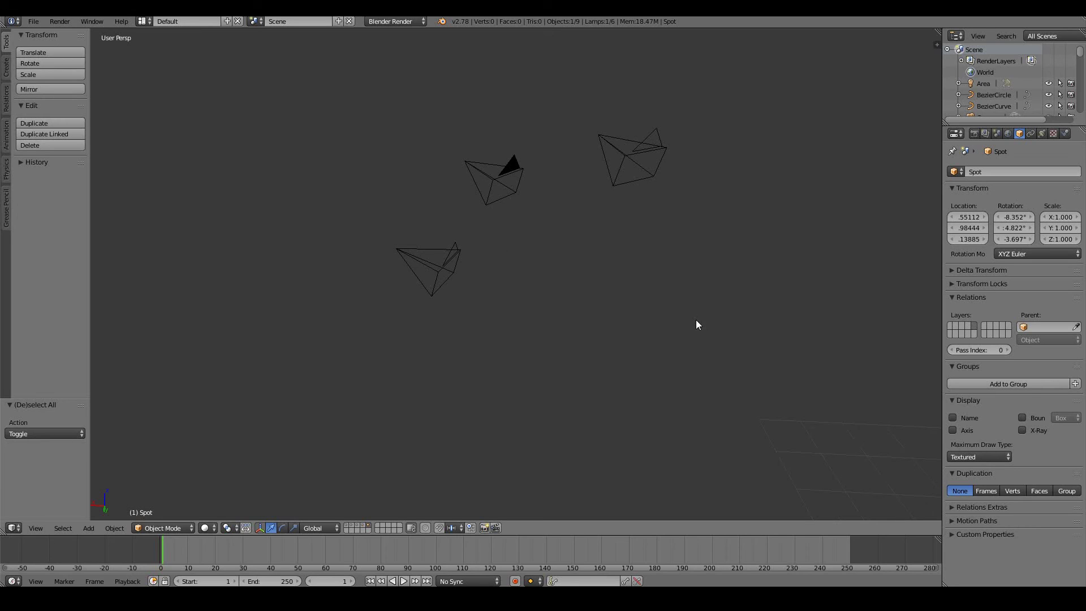
pyautogui.moveTo(799, 295); pyautogui.dragTo(571, 325, button='middle')
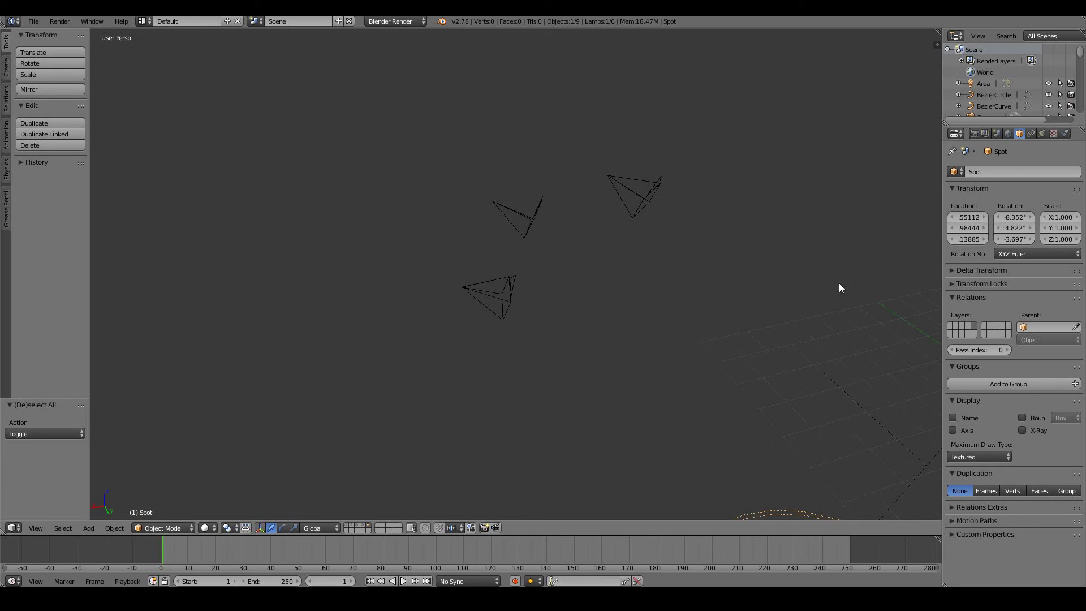
pyautogui.moveTo(811, 302); pyautogui.dragTo(739, 236, button='middle')
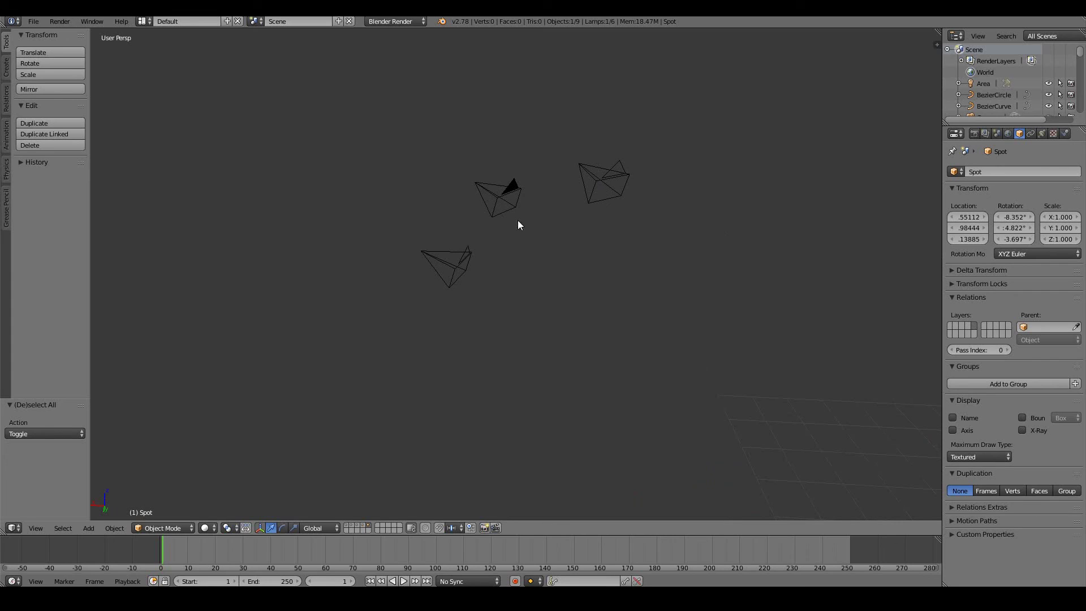
pyautogui.moveTo(734, 336); pyautogui.dragTo(515, 272, button='middle')
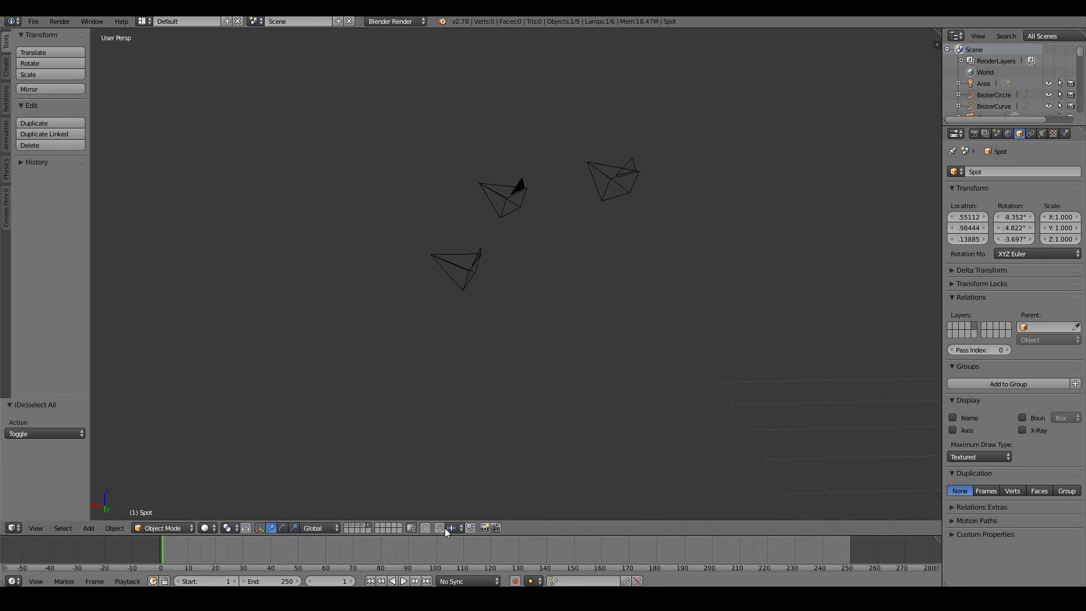
pyautogui.moveTo(592, 388); pyautogui.dragTo(699, 306, button='middle')
# Display all scene layers at once with the grave (`) key.
pyautogui.press('`')
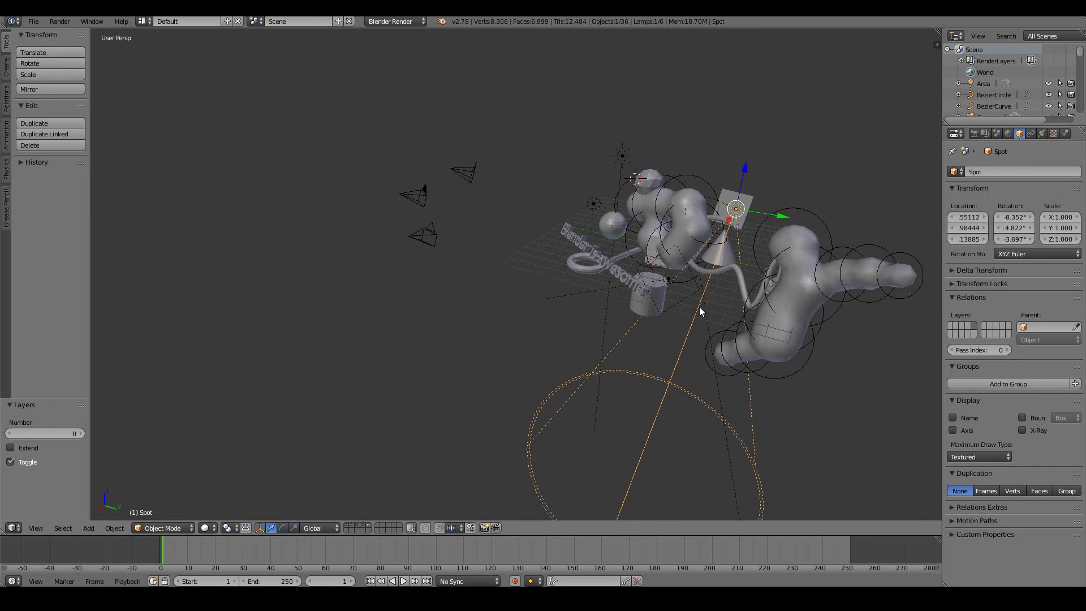